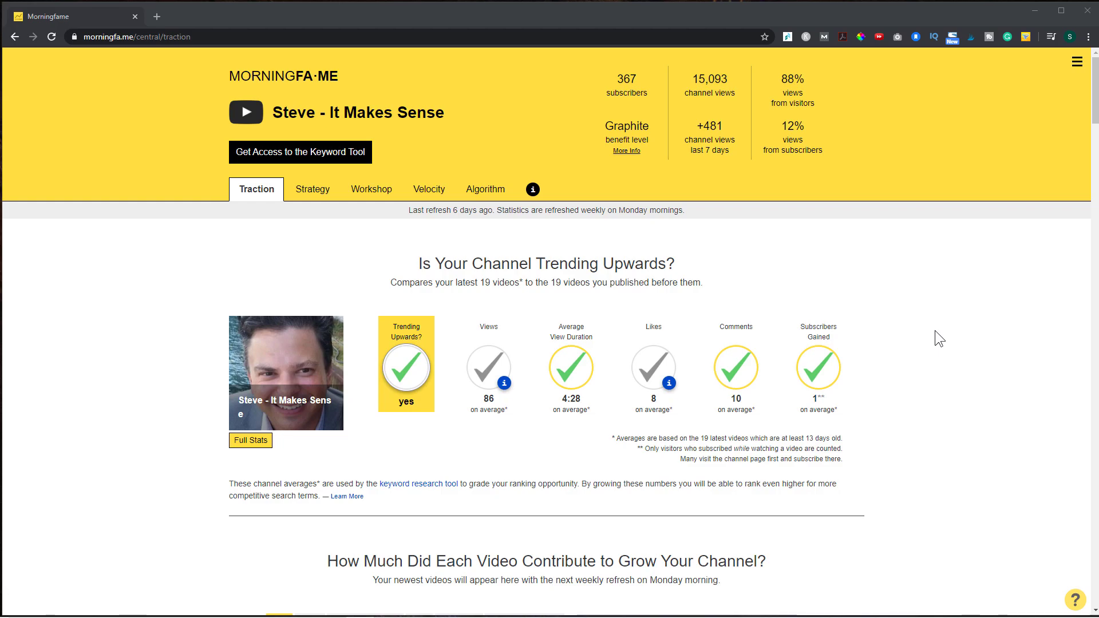
- Show the Strategy chart: Watch Time high, Engagement average, Views below average, Subscribers low
scroll(935, 331, "down", 7)
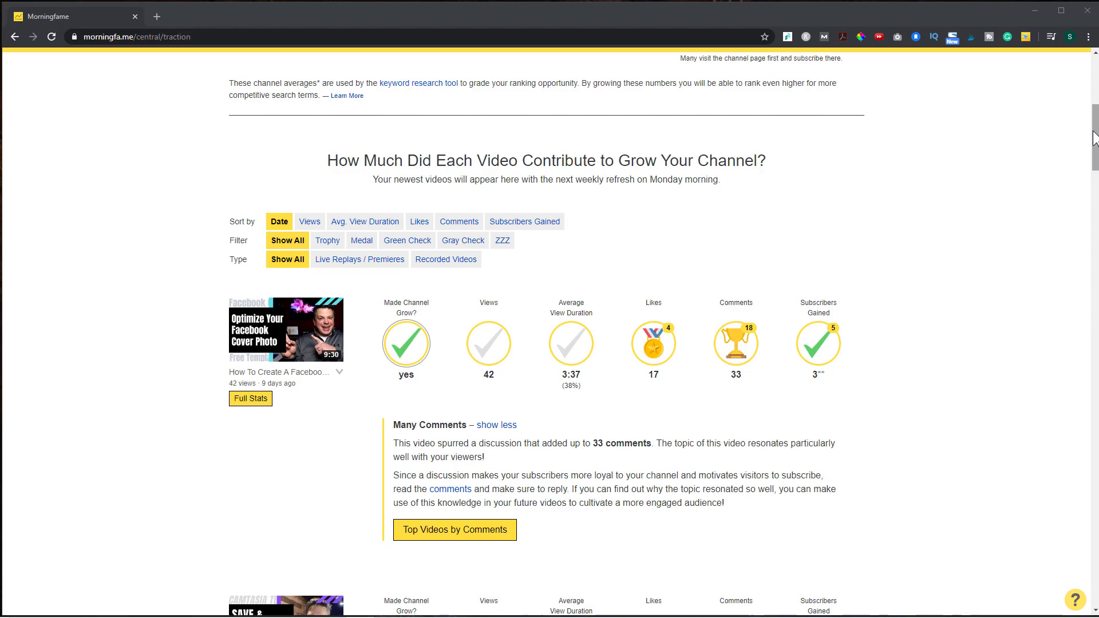
scroll(726, 411, "down", 10)
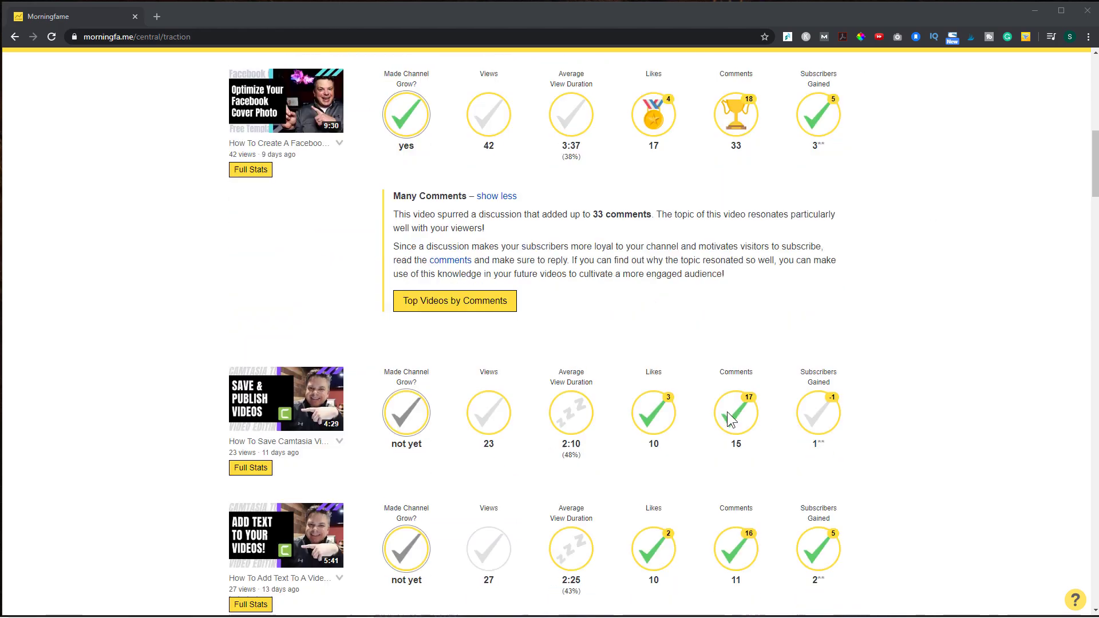
scroll(724, 413, "down", 3)
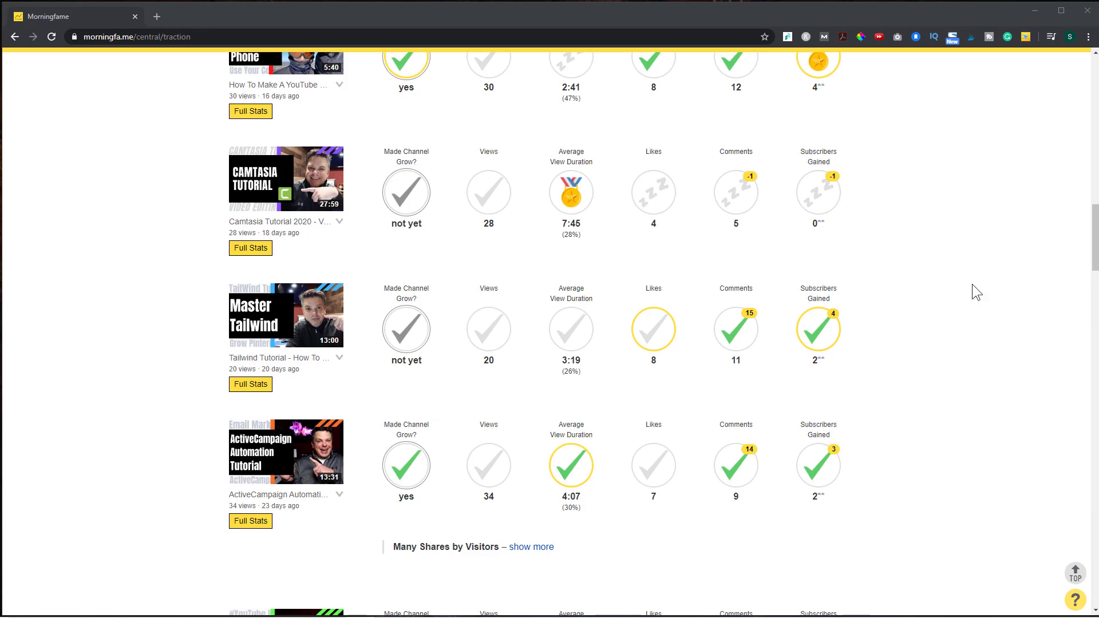
left_click_drag(1086, 246, 1085, 401)
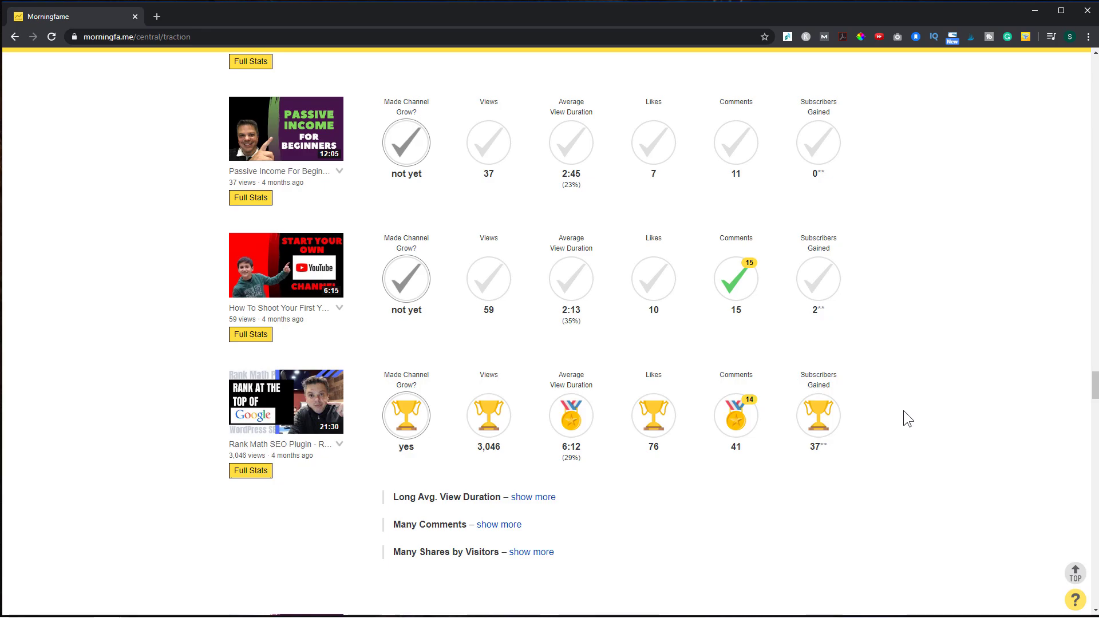
left_click_drag(1093, 392, 1093, 66)
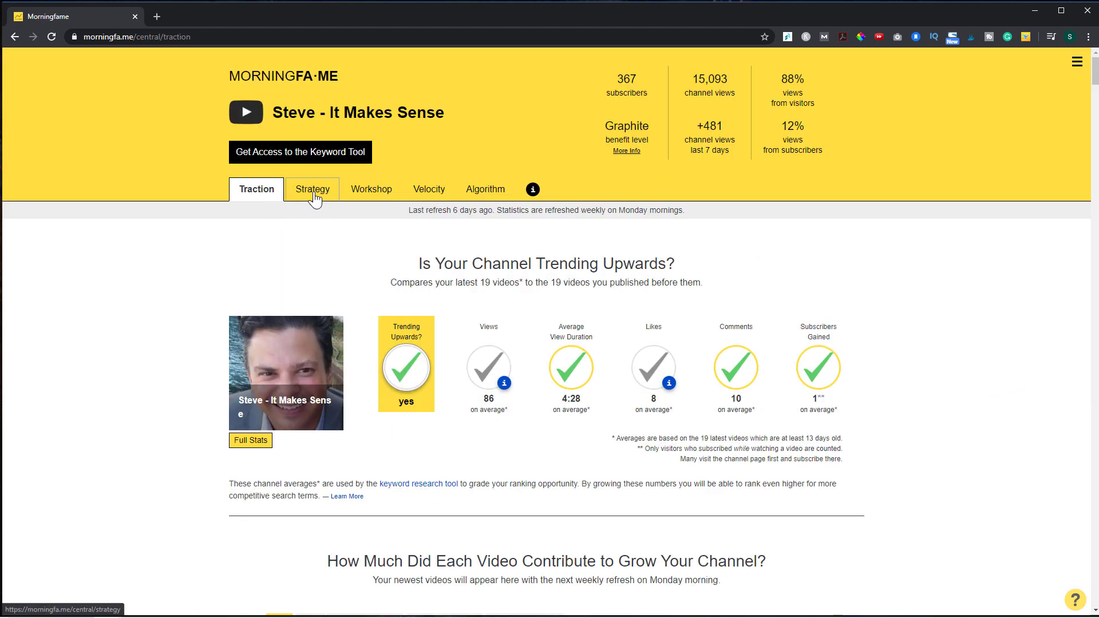
left_click(314, 195)
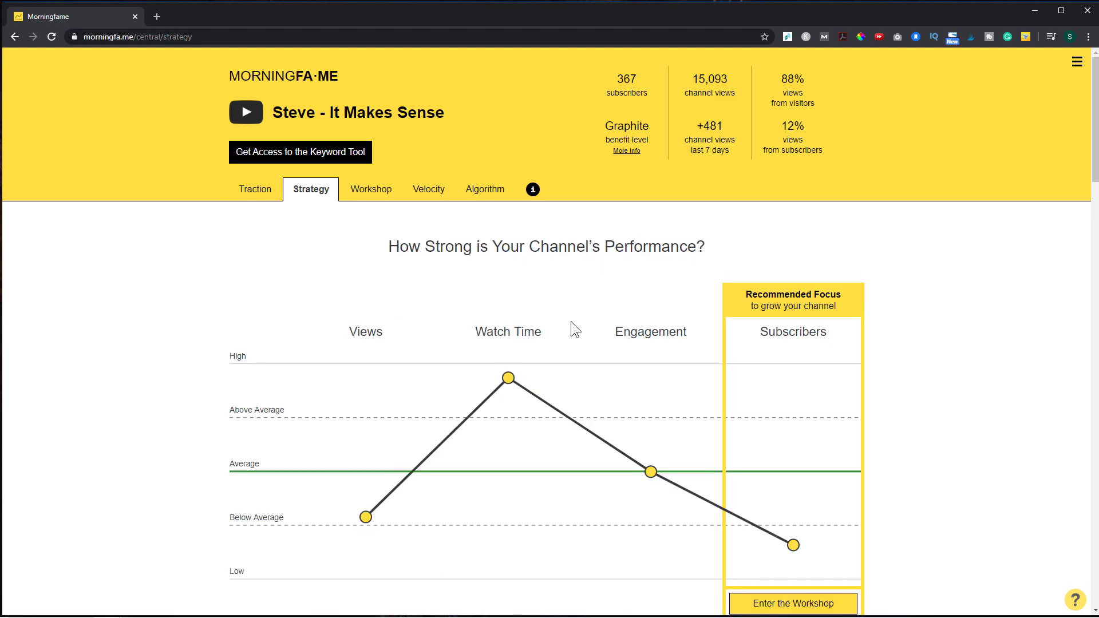
scroll(571, 321, "down", 1)
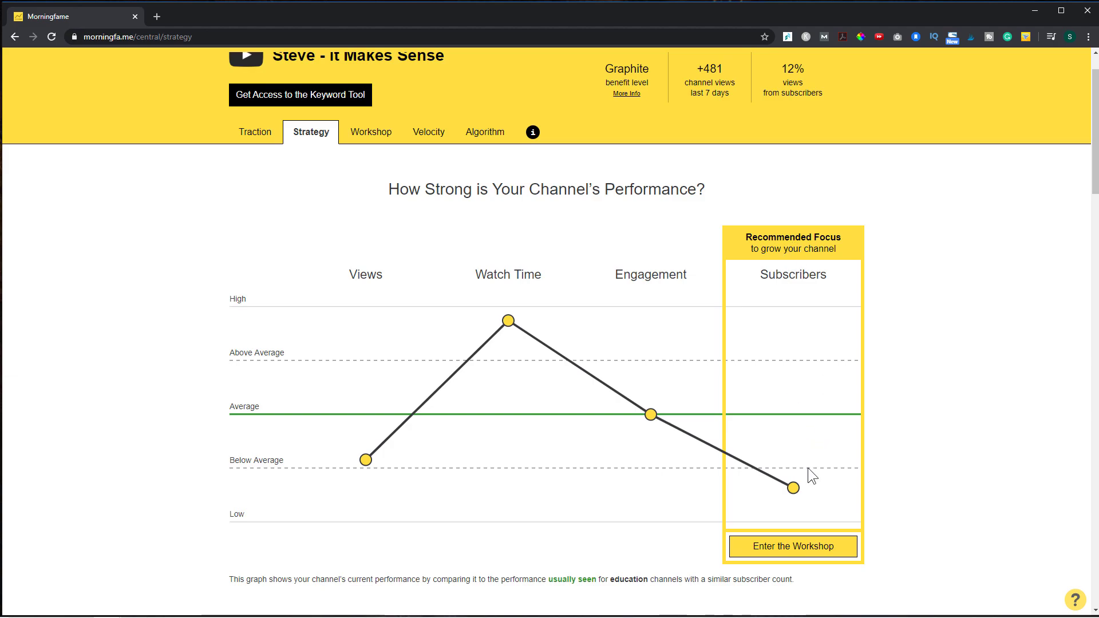
- Review the Subscribers workshop: 1 subscriber per video and 10+ active subscribers
left_click(805, 554)
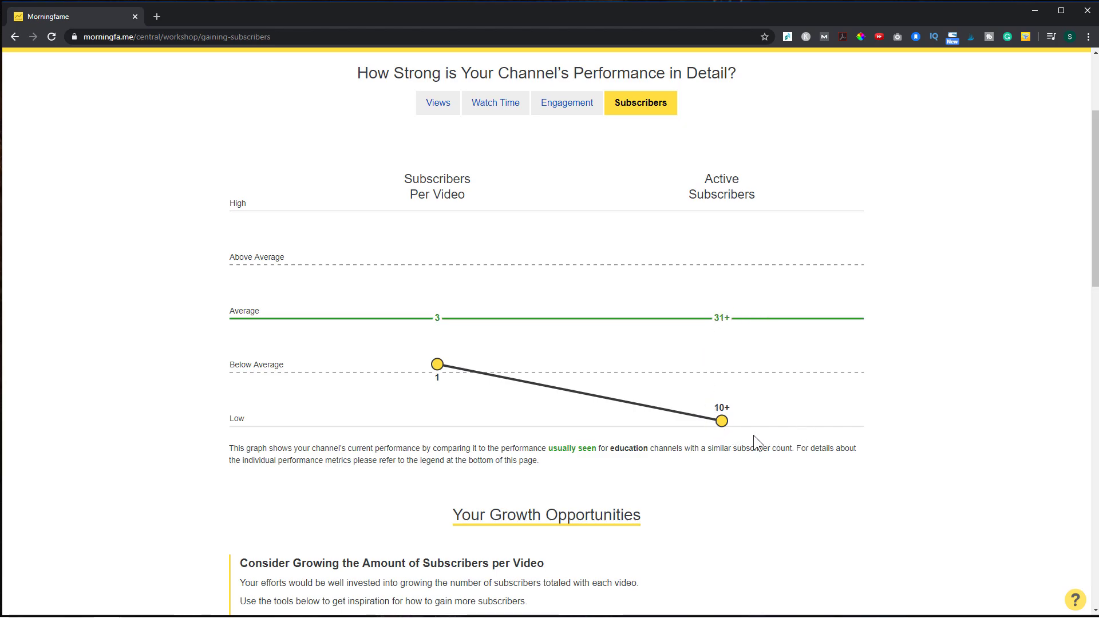
scroll(738, 465, "down", 13)
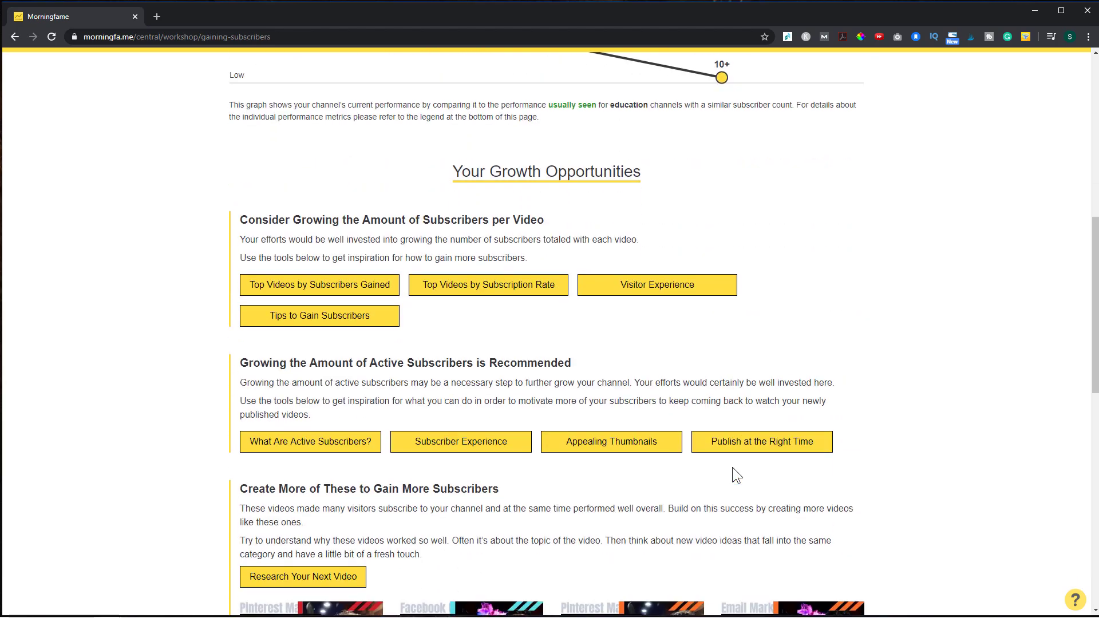
scroll(731, 468, "down", 1)
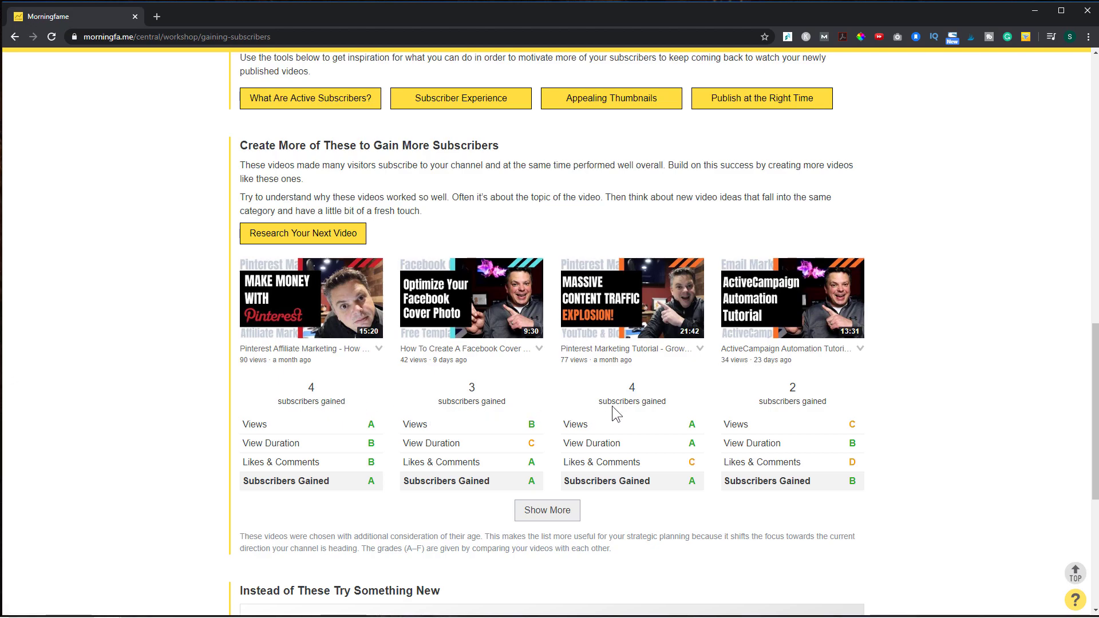
scroll(730, 407, "down", 5)
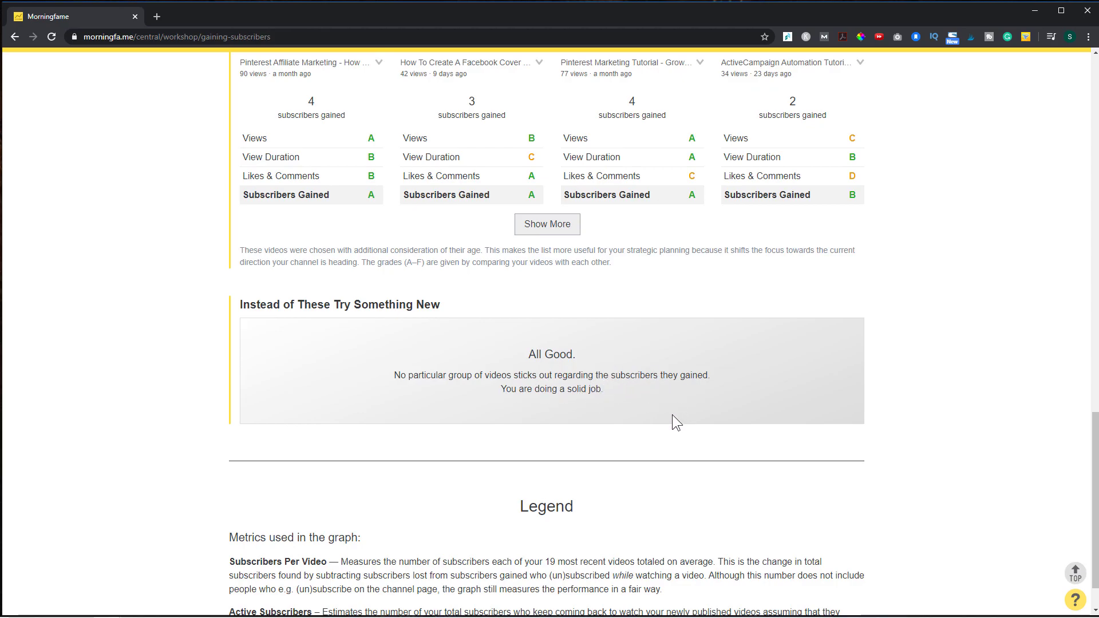
key("Home")
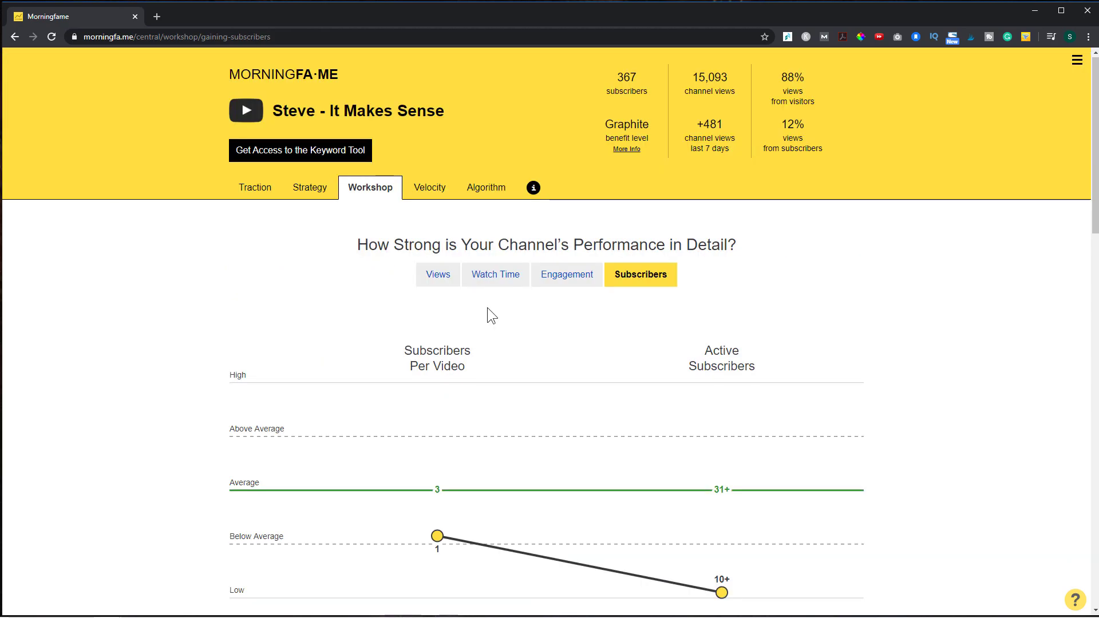
- Step through the Workshop's Views, Watch Time and Engagement charts
left_click(435, 278)
scroll(618, 387, "down", 2)
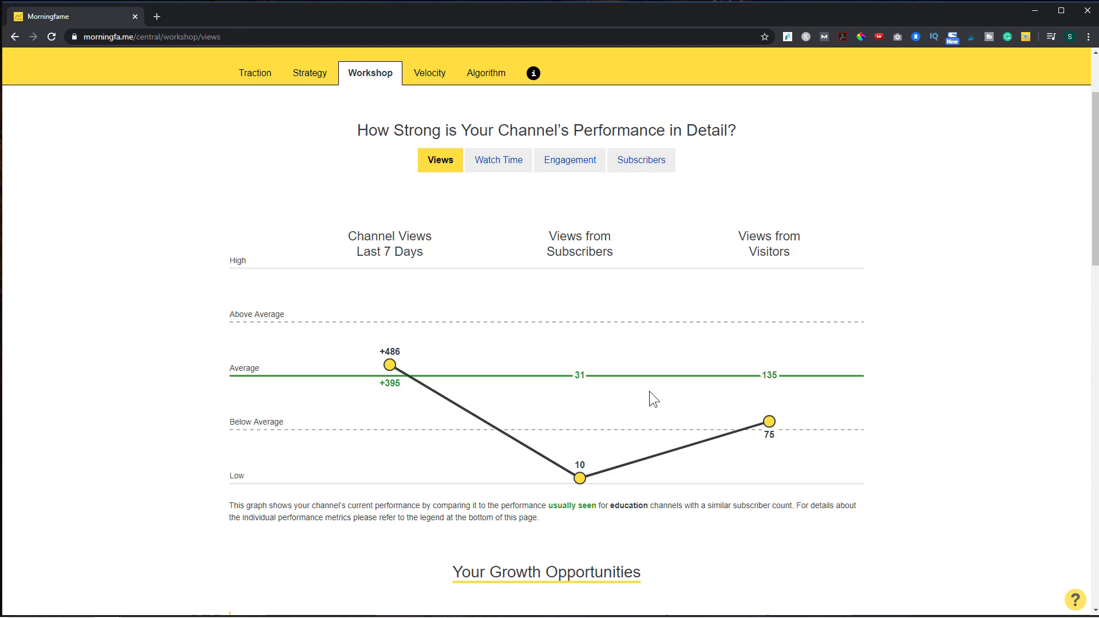
left_click(497, 166)
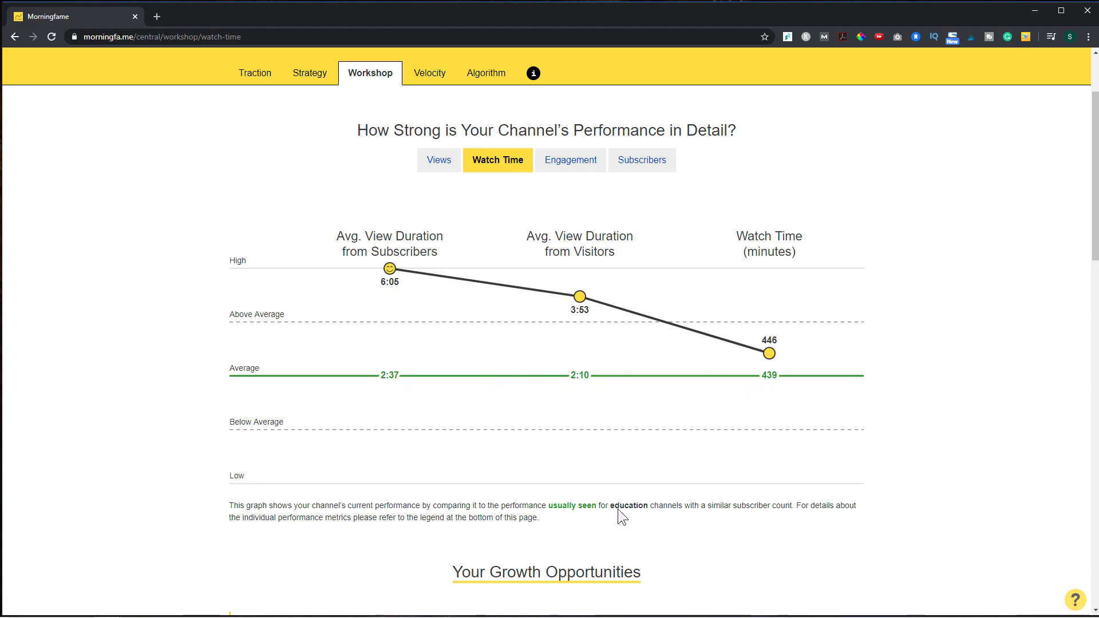
left_click(575, 162)
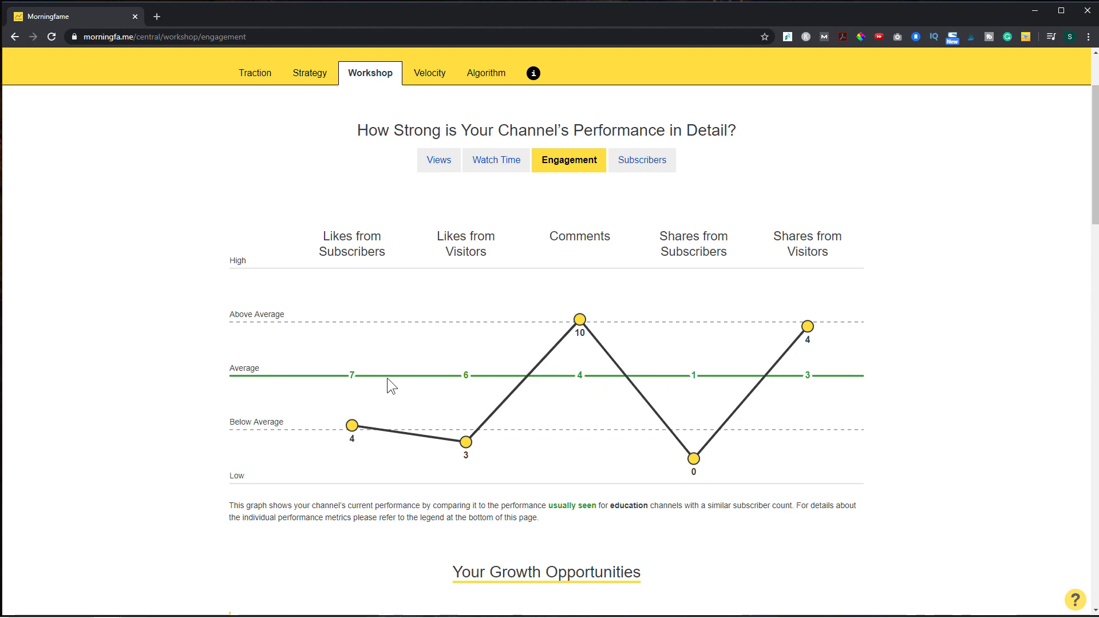
scroll(634, 447, "down", 10)
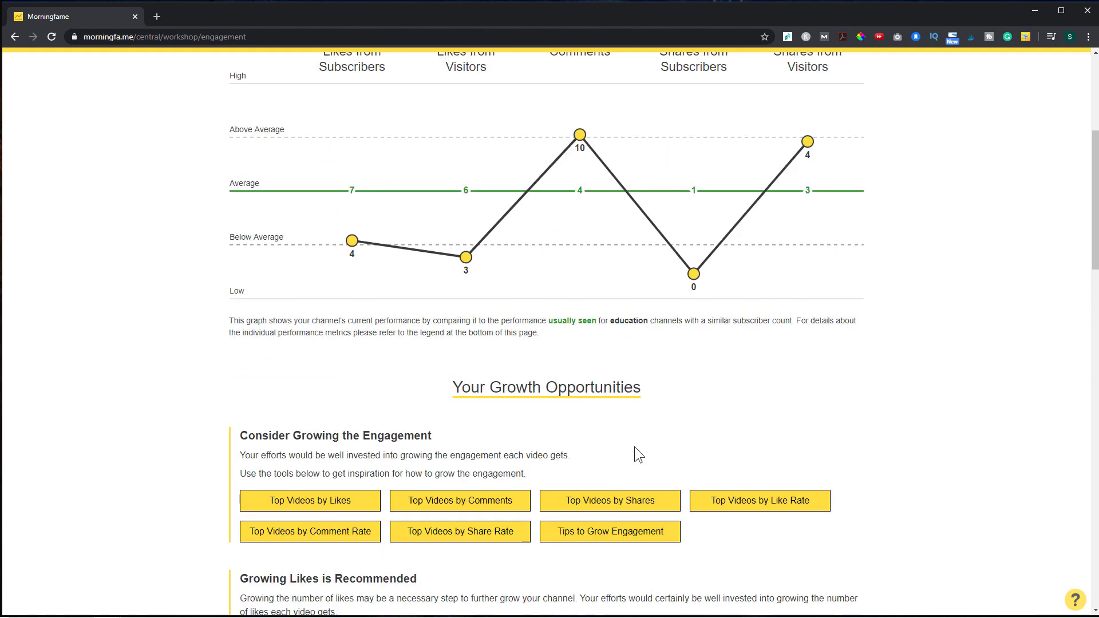
scroll(633, 448, "down", 3)
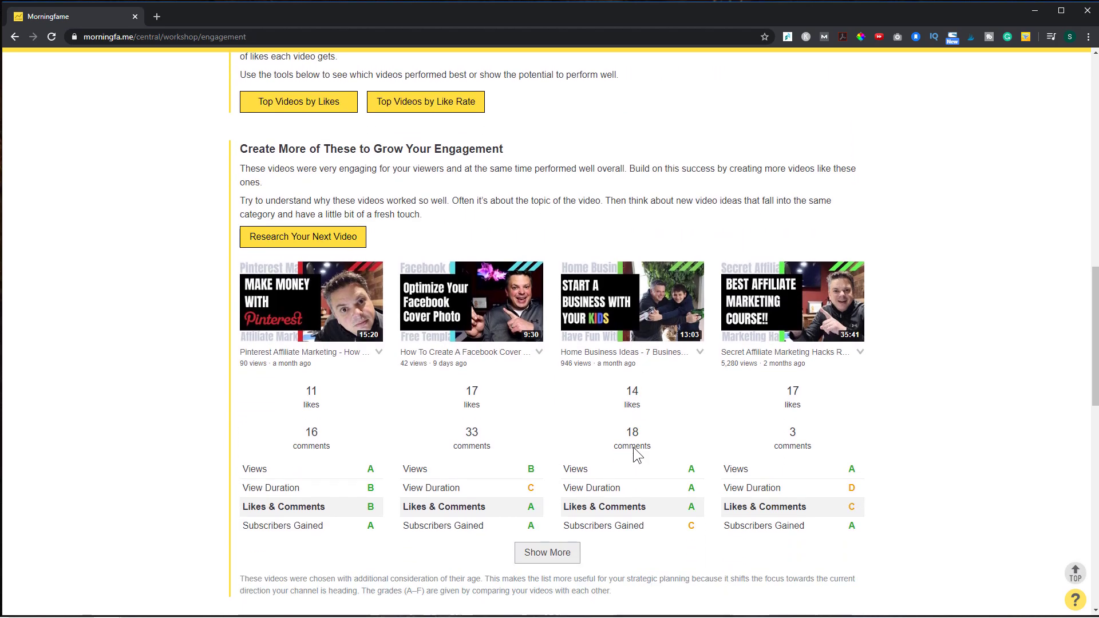
scroll(557, 360, "up", 9)
scroll(550, 184, "up", 3)
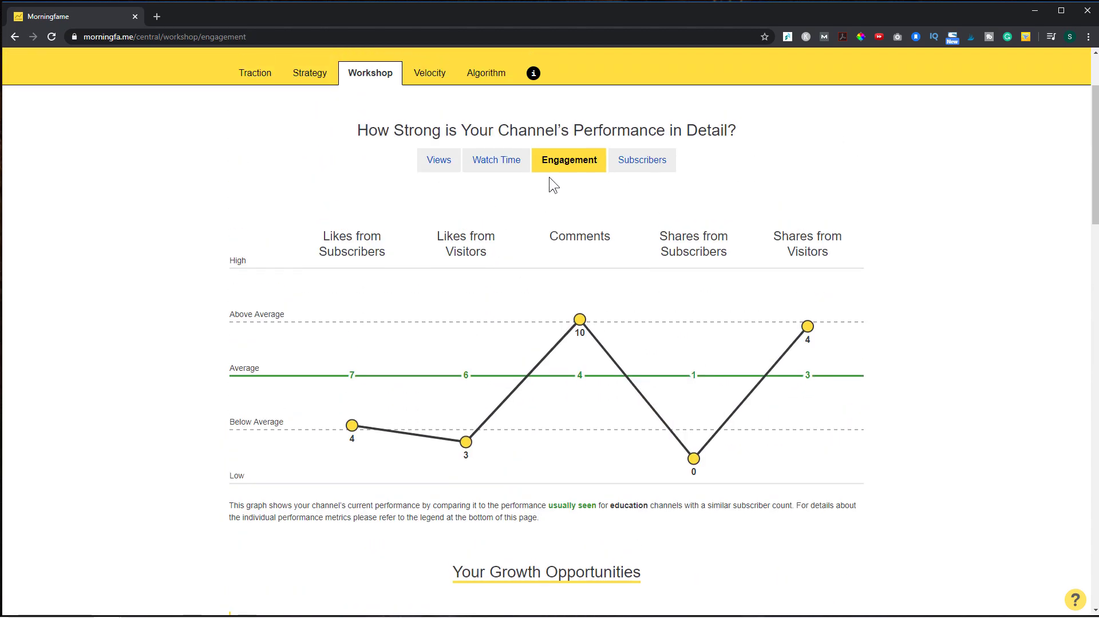
scroll(604, 362, "down", 12)
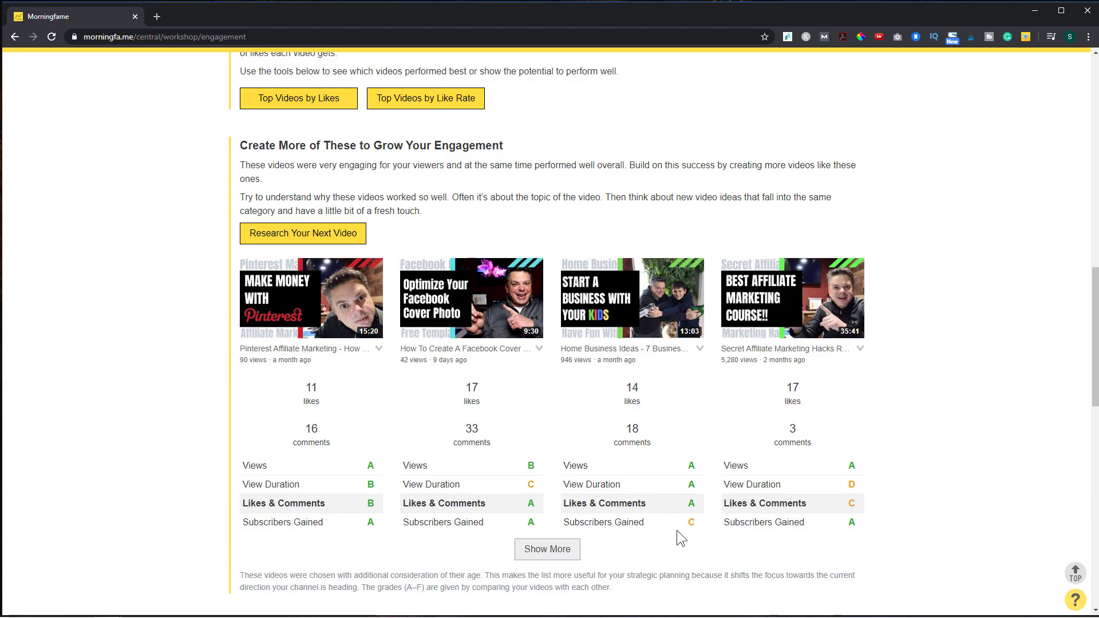
scroll(668, 506, "up", 9)
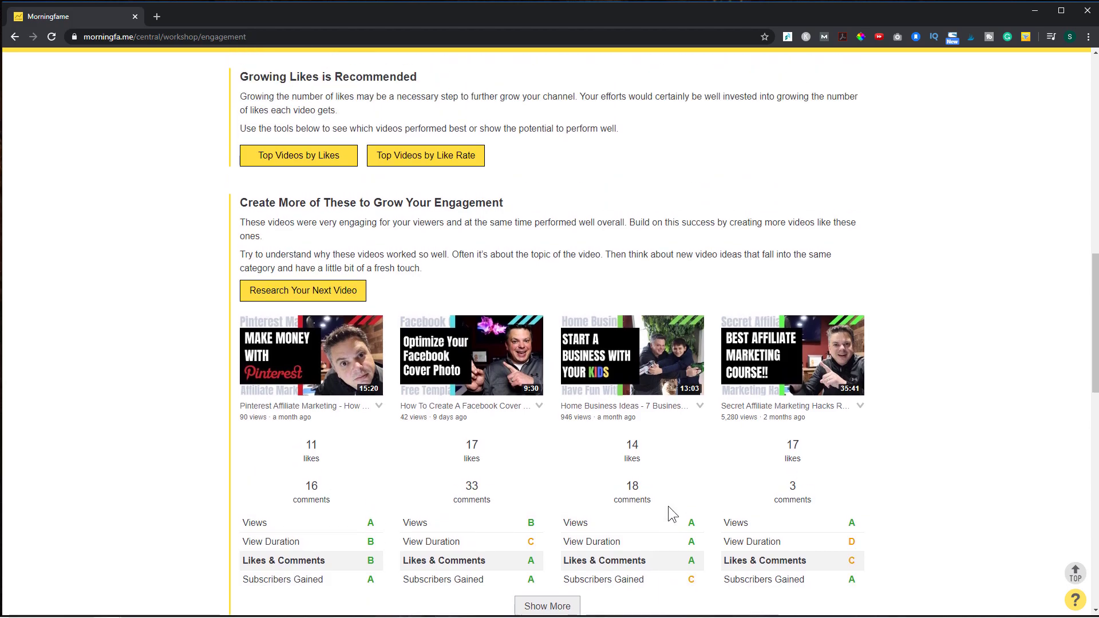
scroll(667, 507, "up", 6)
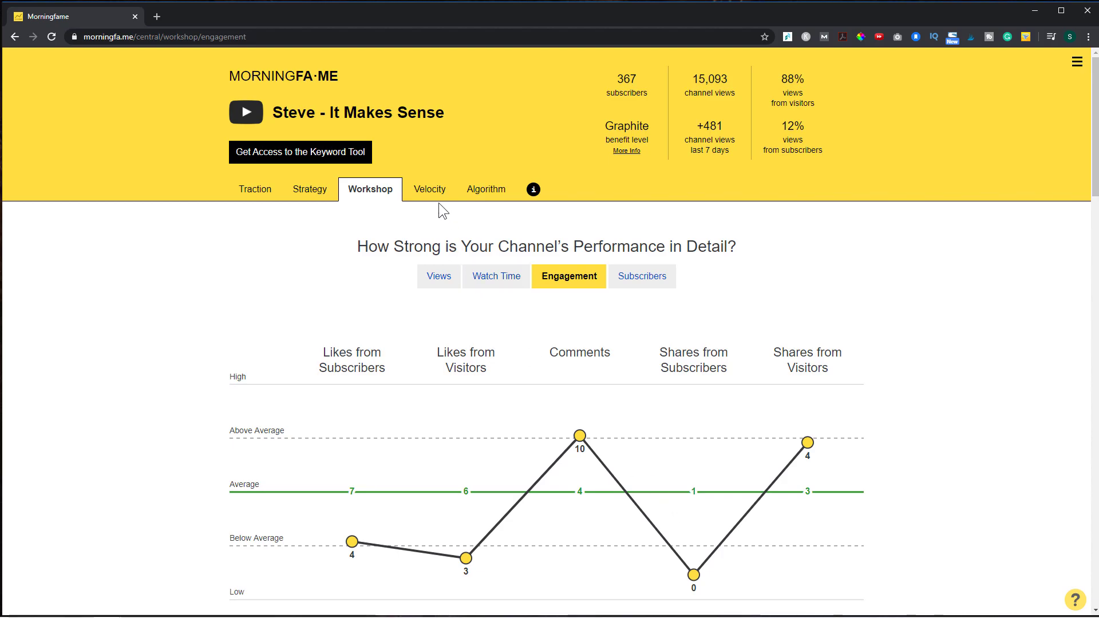
- Sort the 72-hour Velocity list by Views, Likes, Playlist and Type, then access the Keyword Tool
left_click(430, 189)
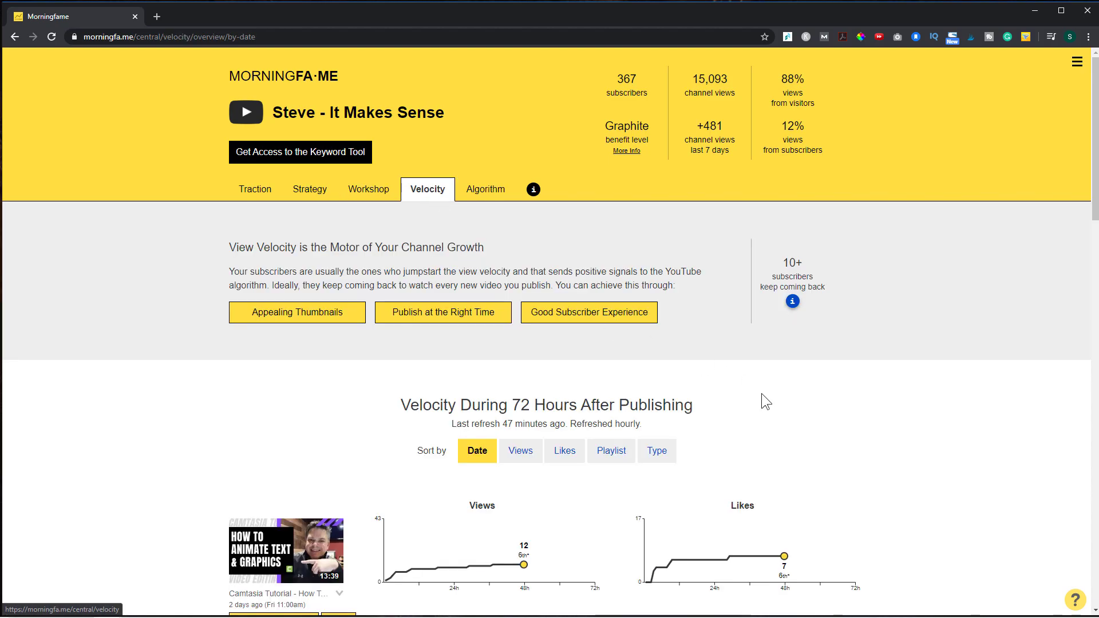
scroll(763, 395, "down", 4)
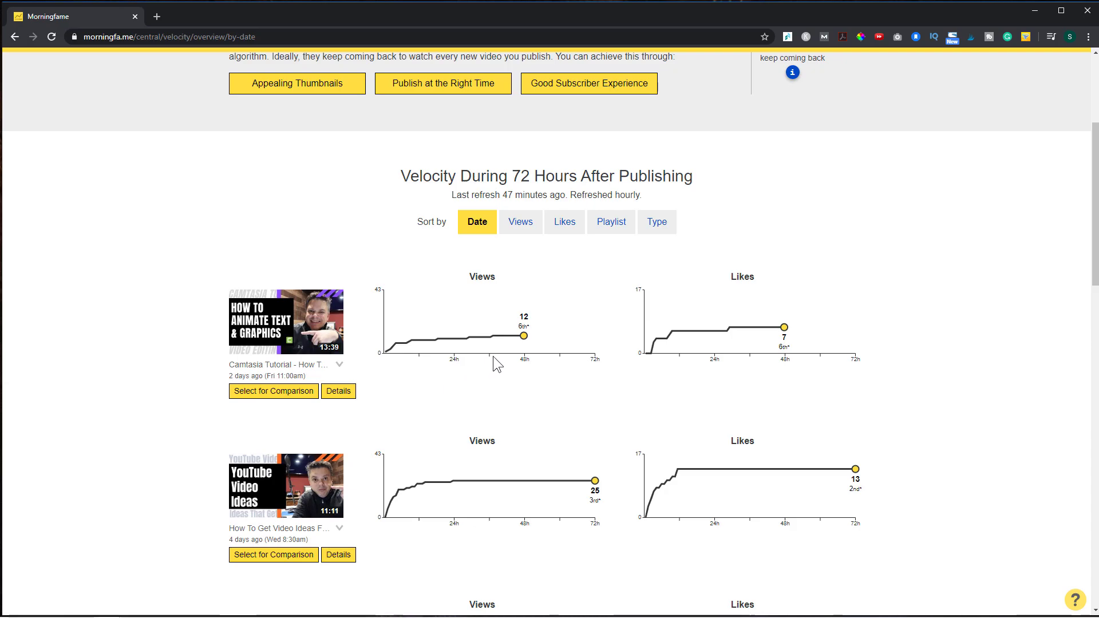
left_click(516, 225)
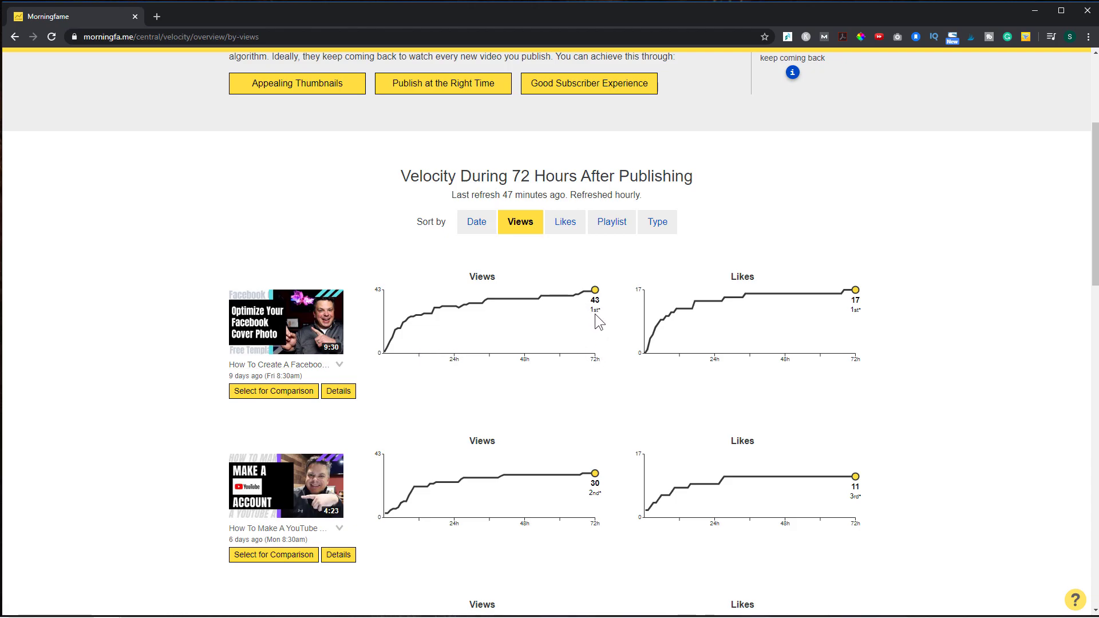
left_click(572, 225)
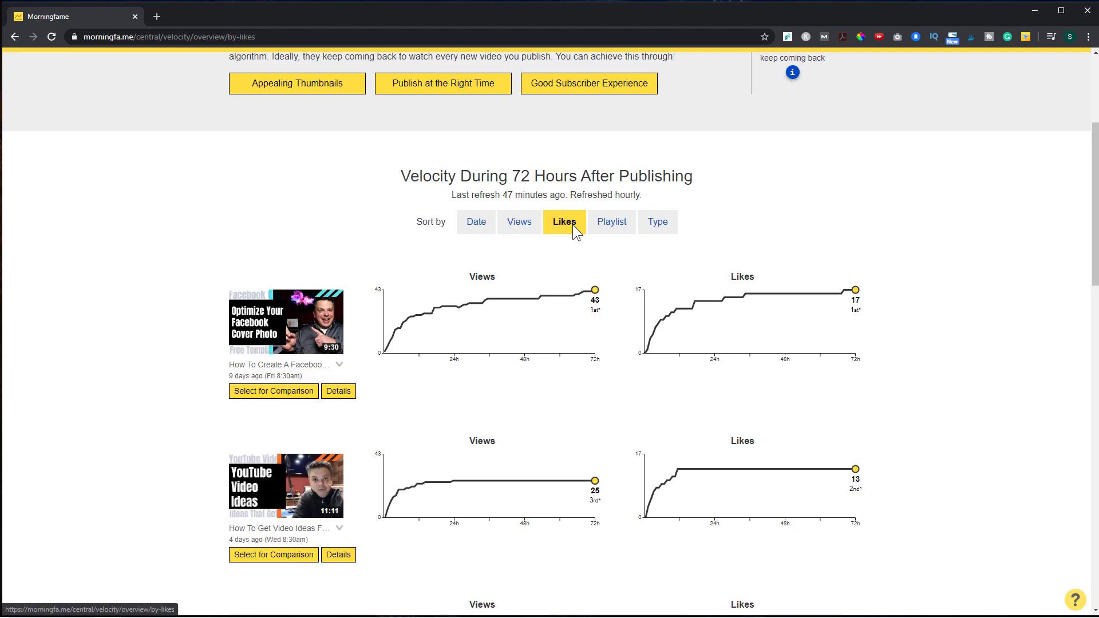
left_click(611, 229)
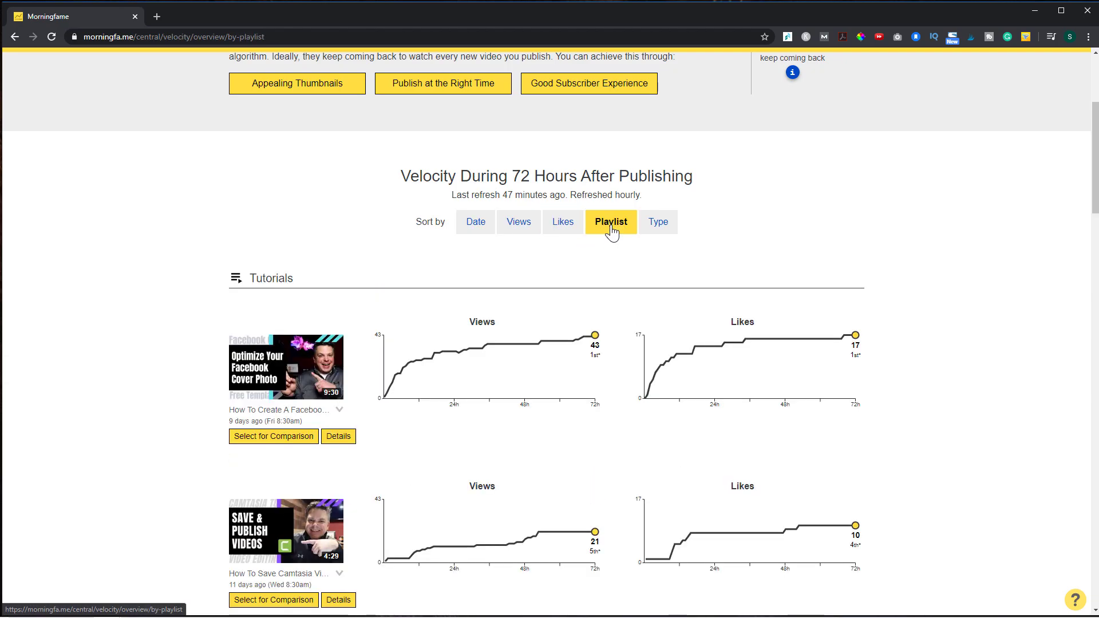
left_click(658, 232)
scroll(753, 410, "up", 4)
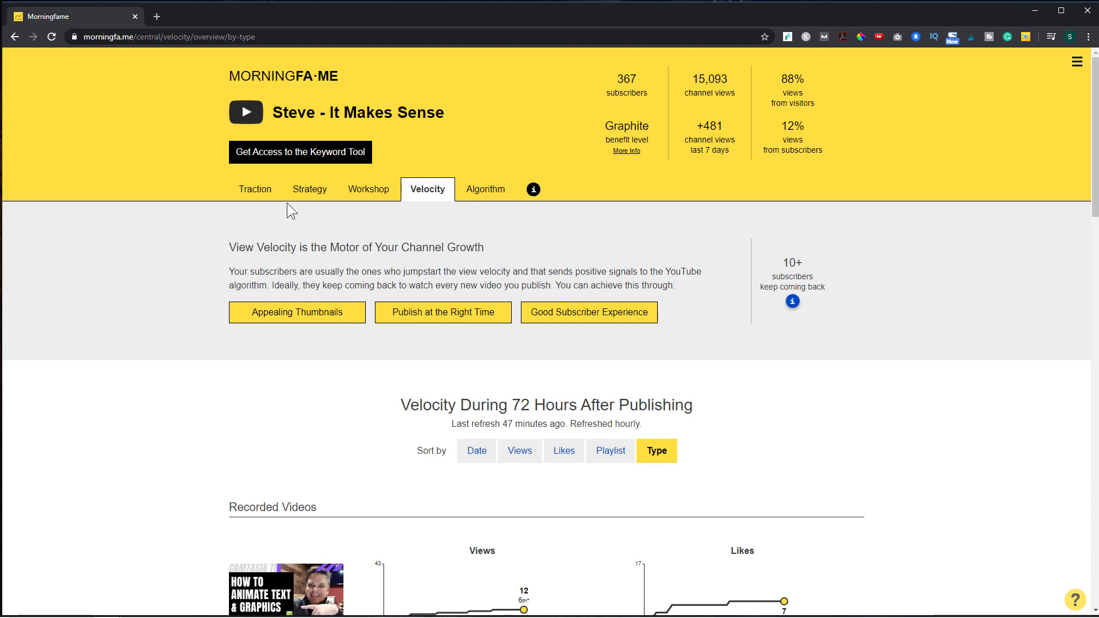
left_click(293, 156)
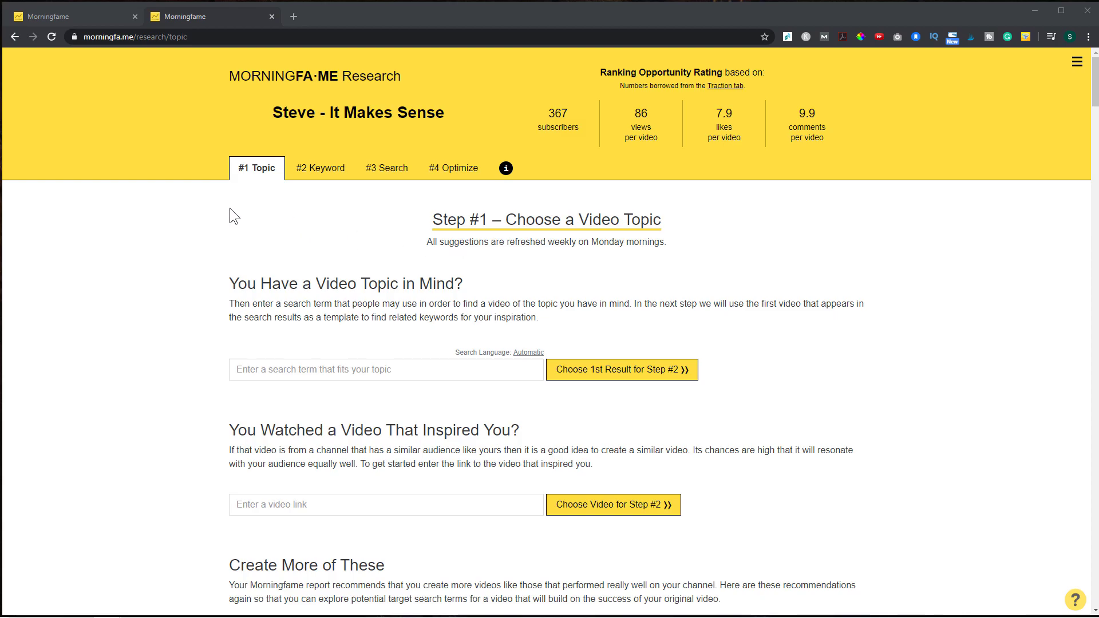
left_click(318, 171)
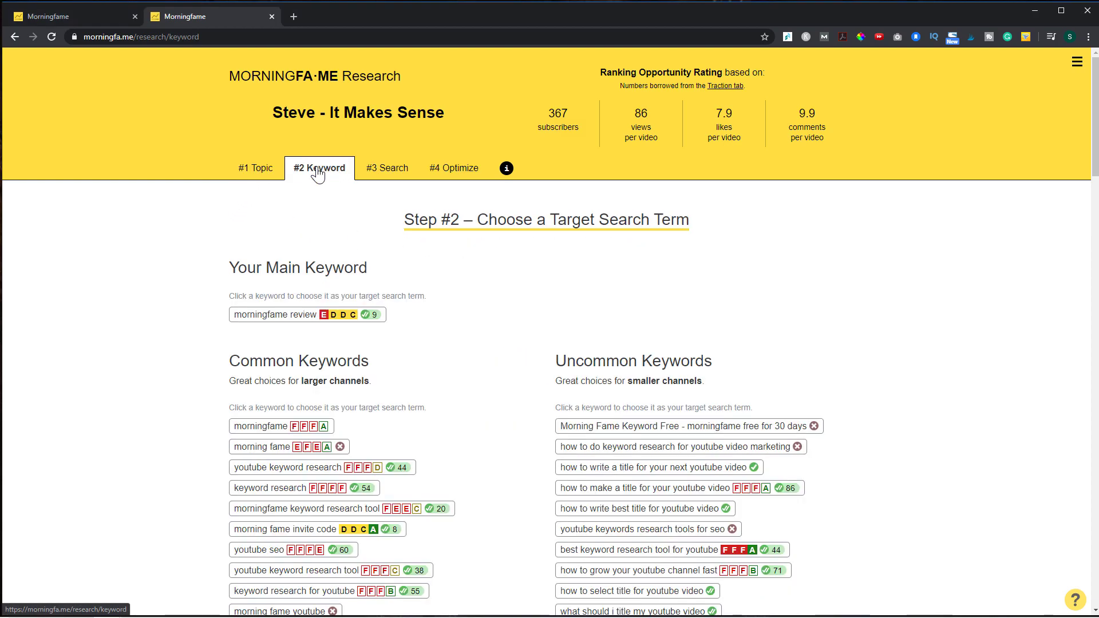
left_click(379, 172)
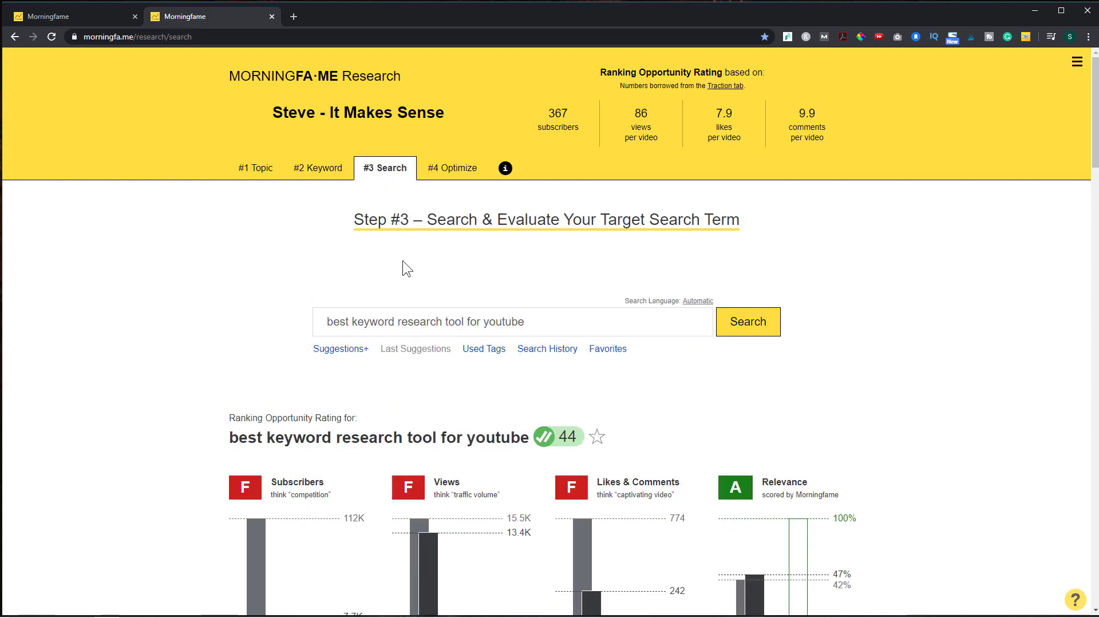
left_click(458, 175)
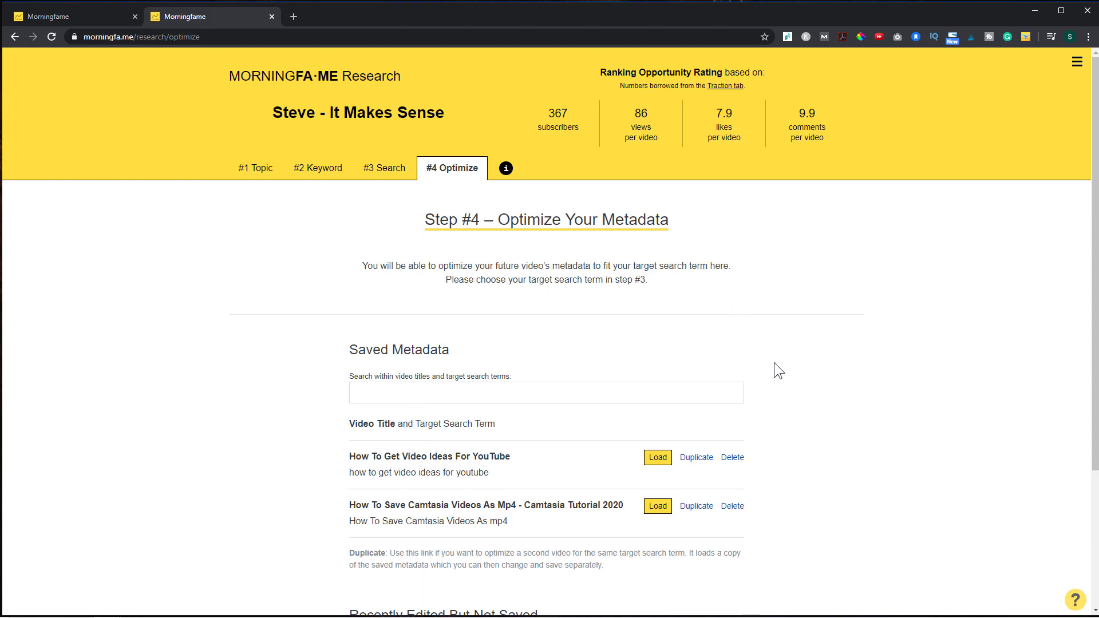
scroll(774, 363, "down", 1)
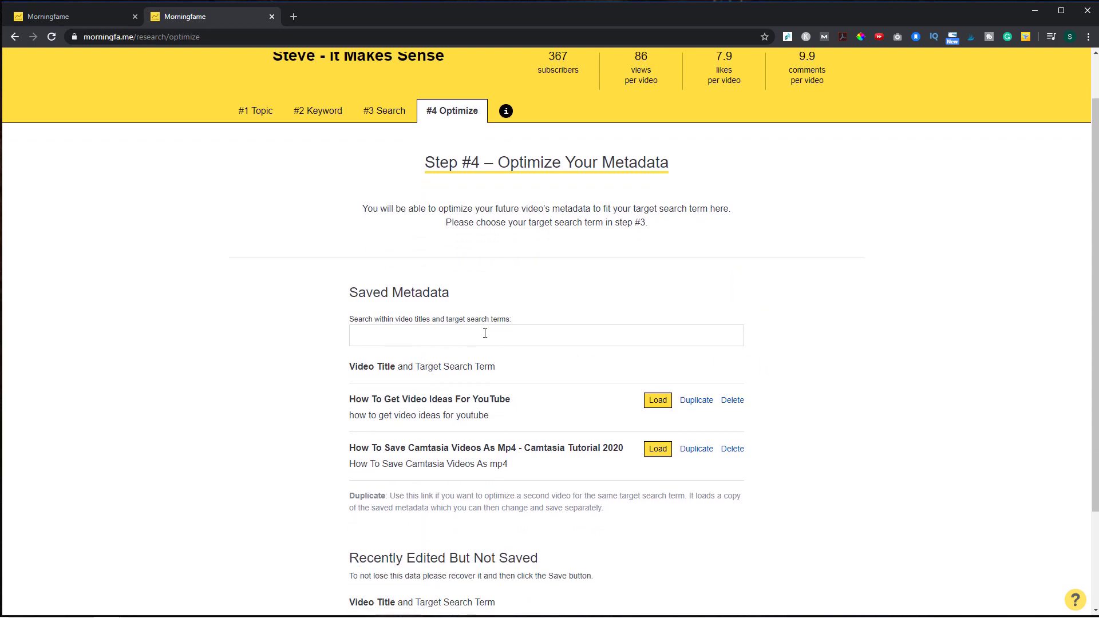
scroll(485, 334, "down", 2)
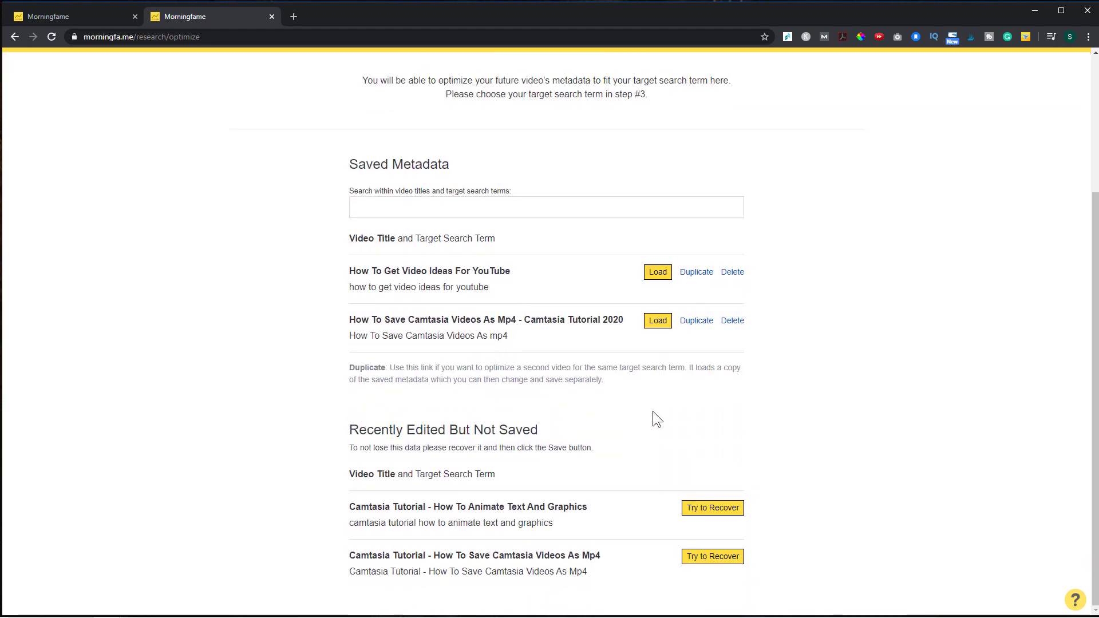
scroll(653, 411, "up", 3)
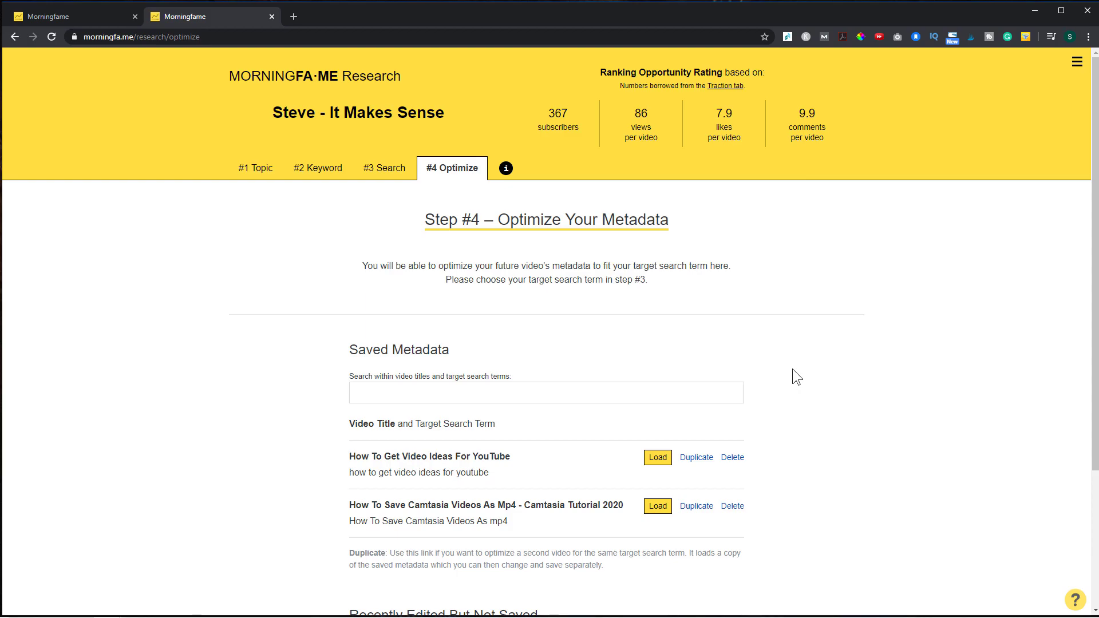
- Open the #1 Topic step and browse its video topic recommendations
left_click(254, 169)
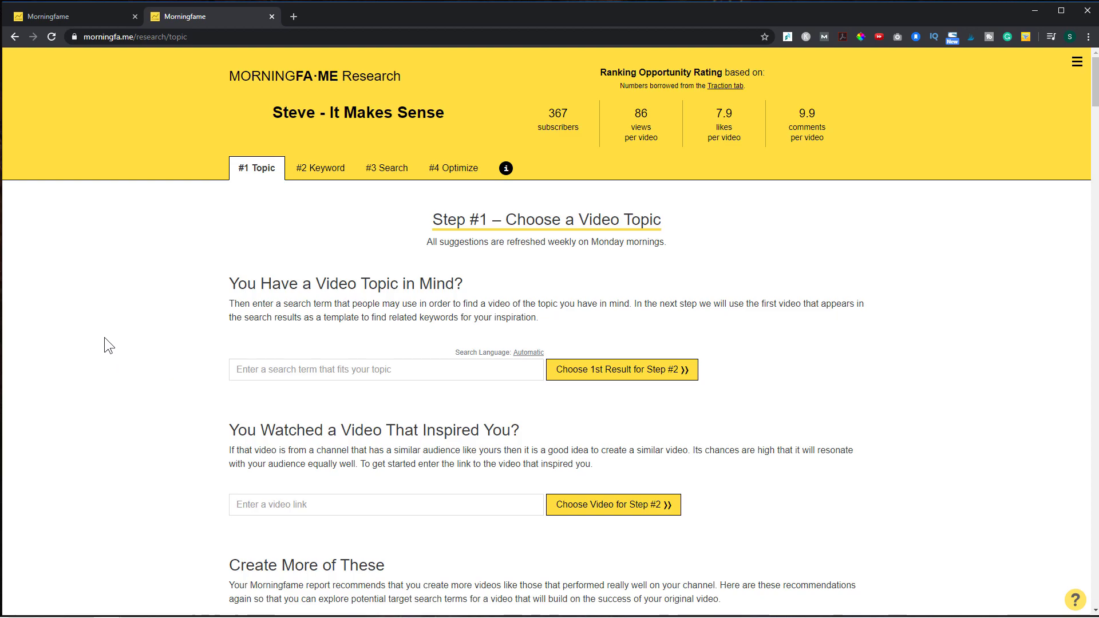
scroll(91, 350, "down", 7)
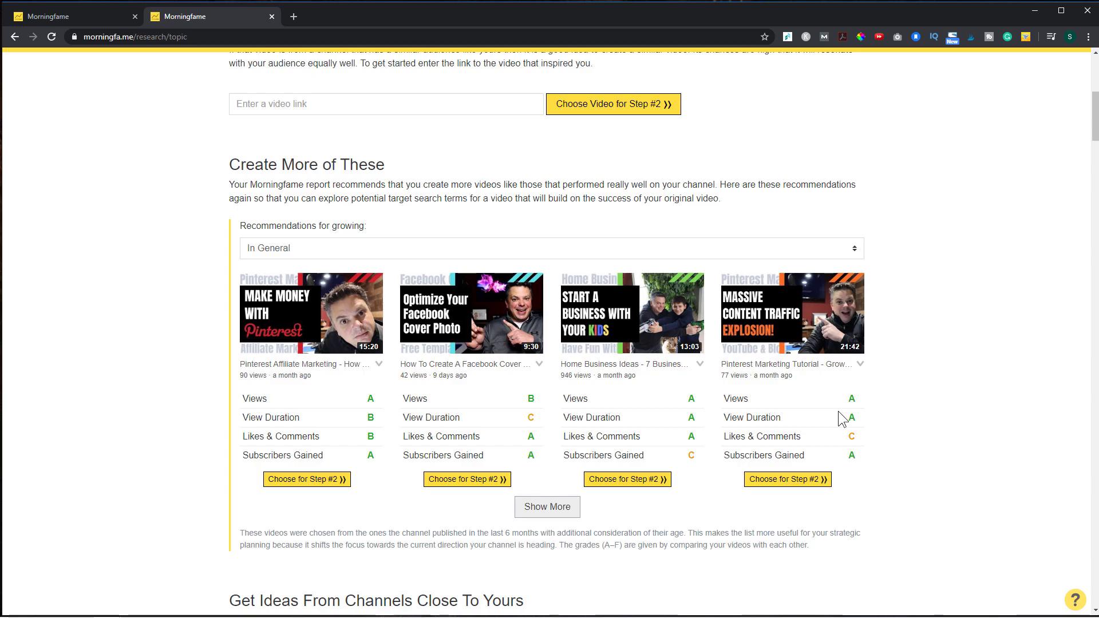
scroll(889, 450, "down", 5)
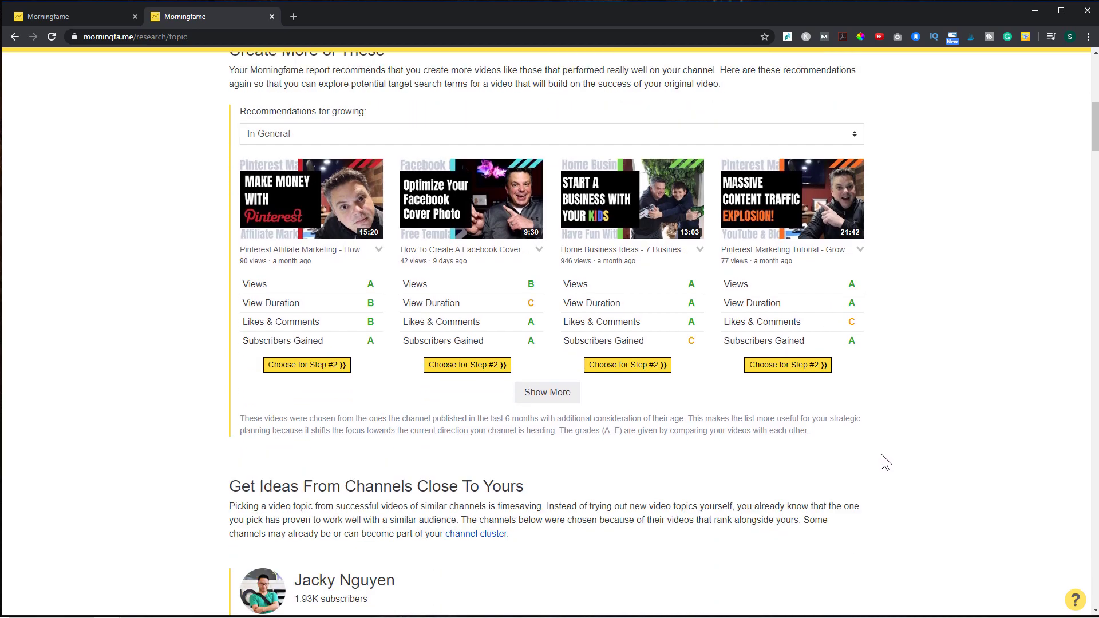
scroll(883, 455, "down", 4)
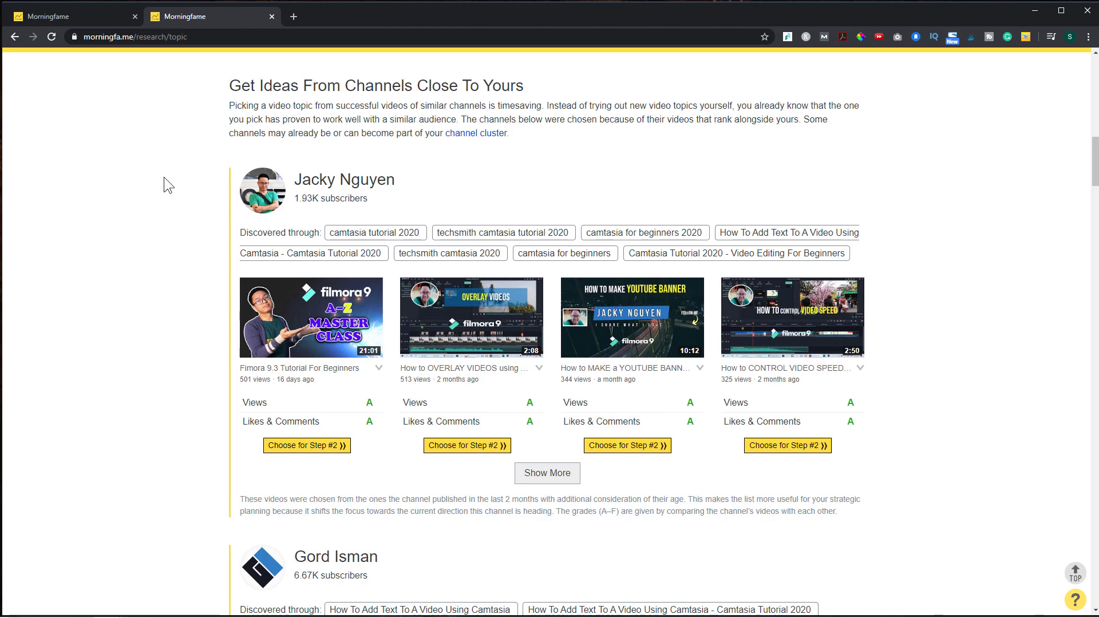
scroll(137, 280, "down", 2)
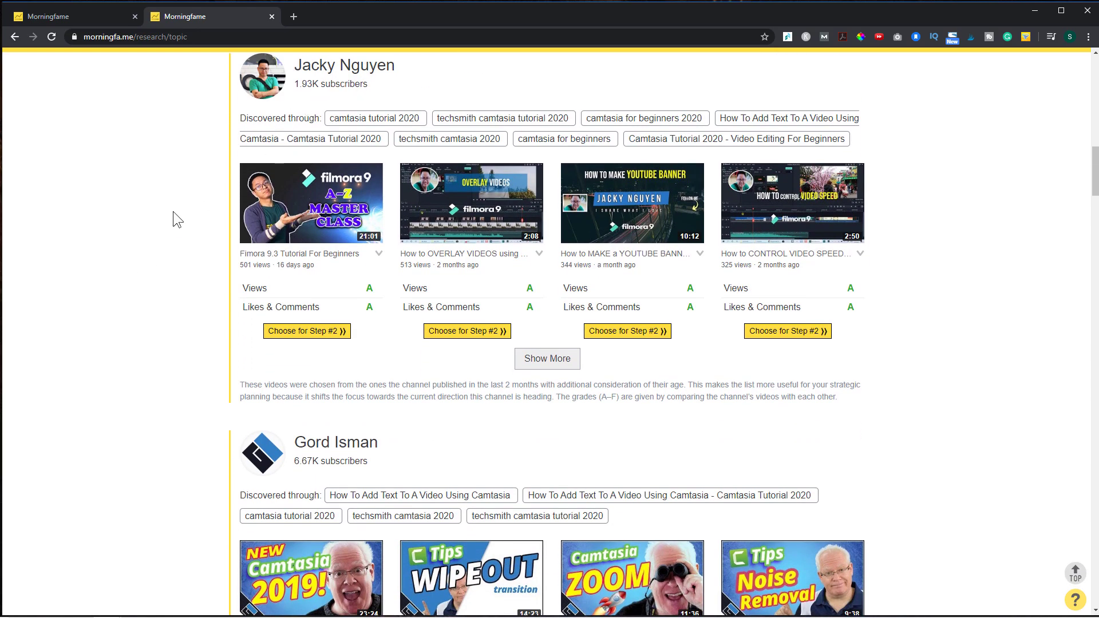
scroll(118, 380, "down", 2)
scroll(206, 354, "down", 18)
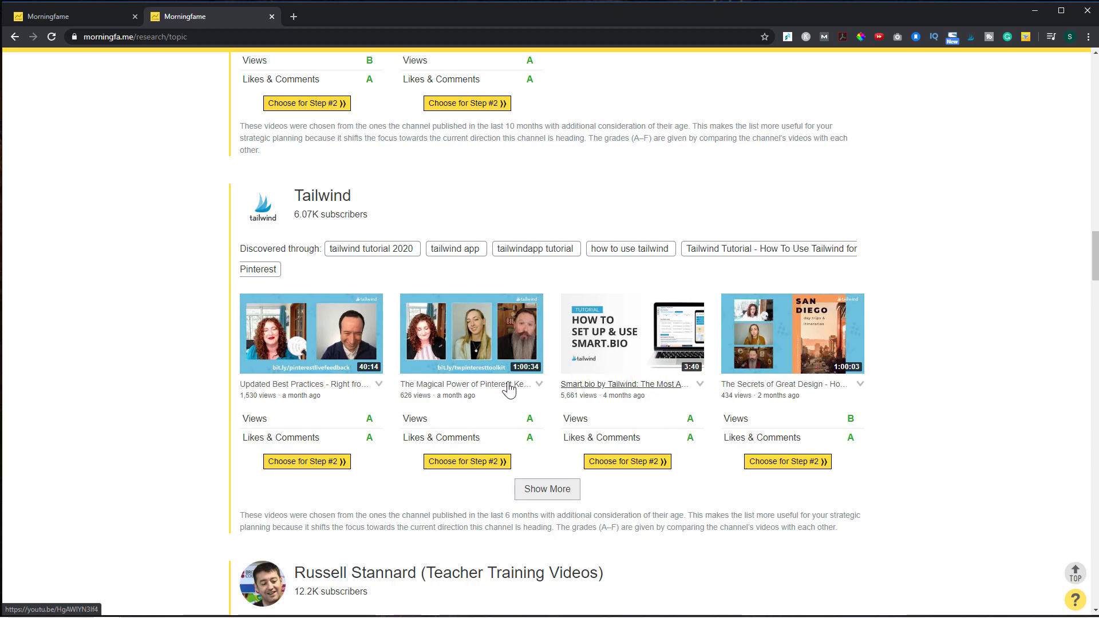
scroll(428, 392, "down", 2)
scroll(426, 384, "down", 6)
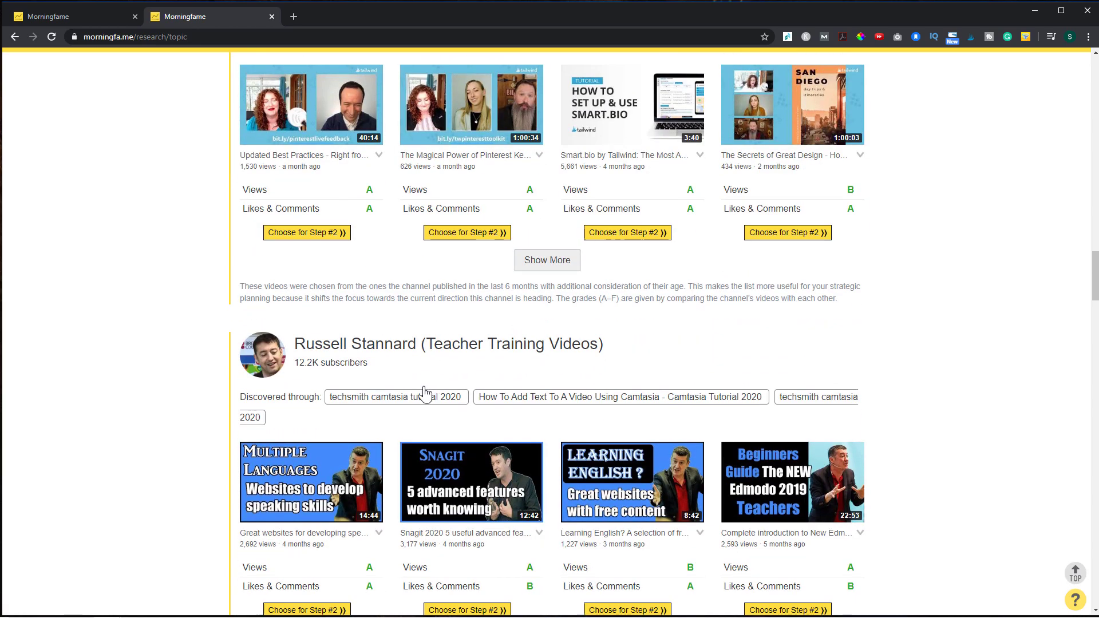
scroll(373, 257, "down", 3)
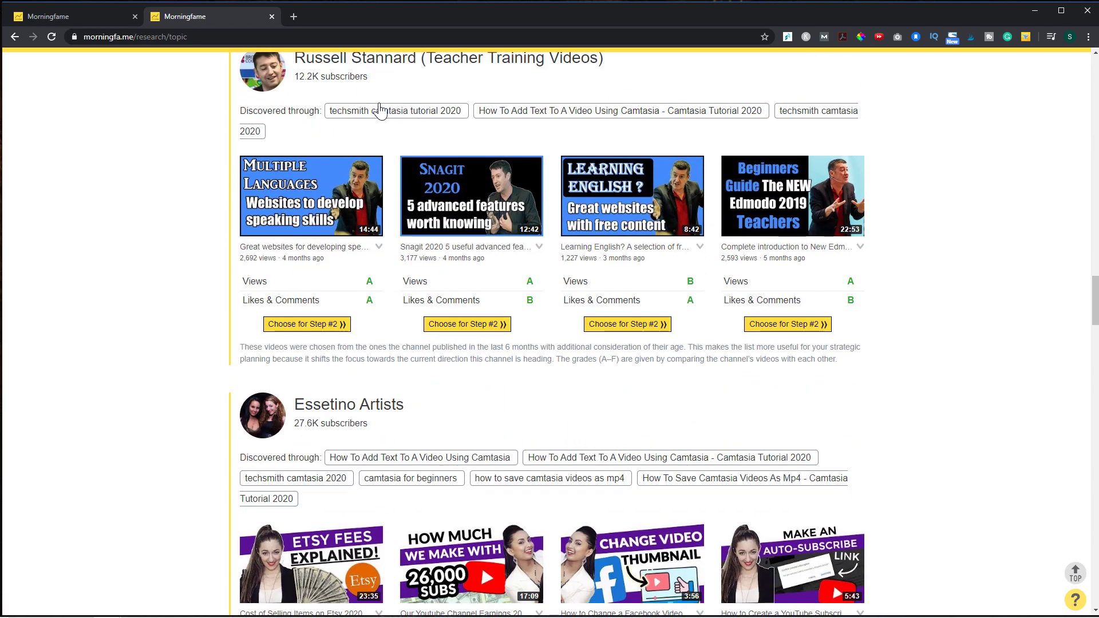
- Enter 'morningfame review' as the topic search term
scroll(658, 395, "up", 20)
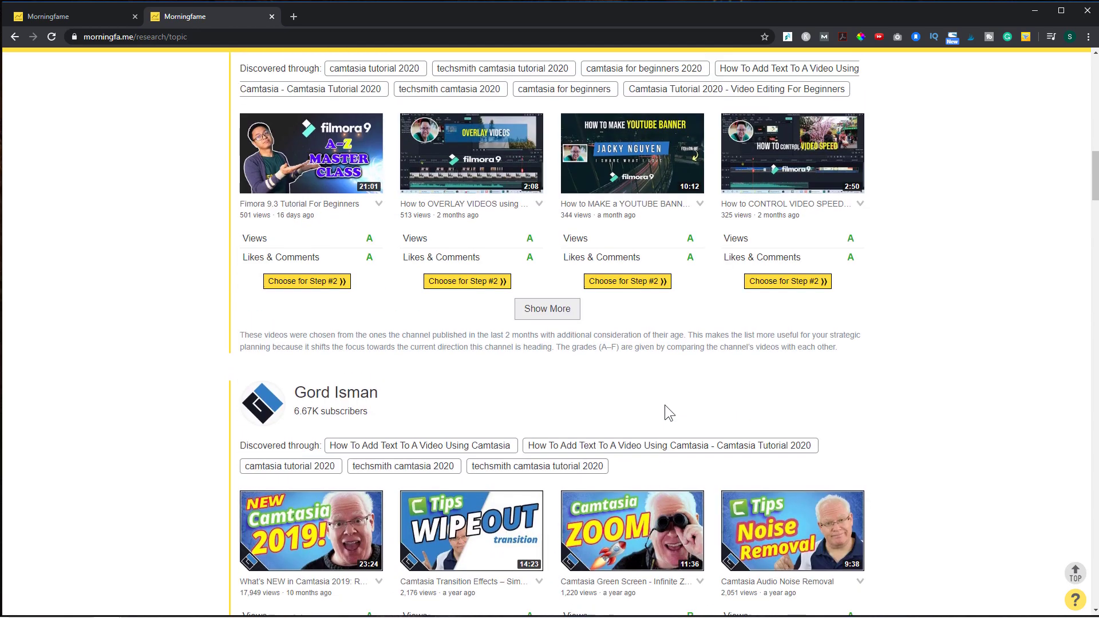
scroll(630, 430, "up", 9)
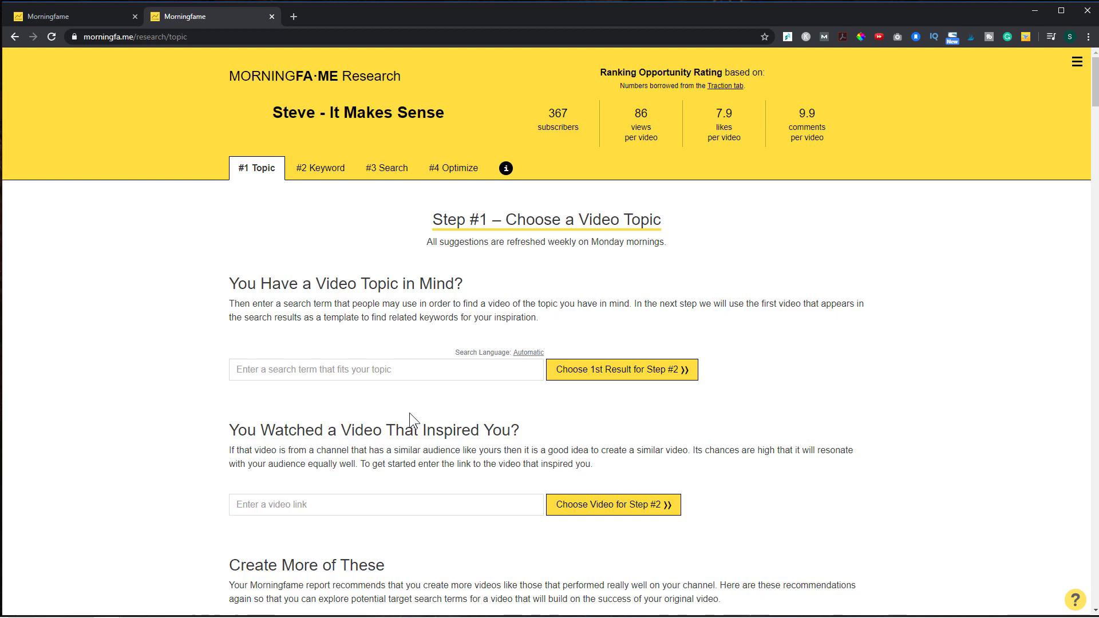
left_click(403, 370)
type("morni")
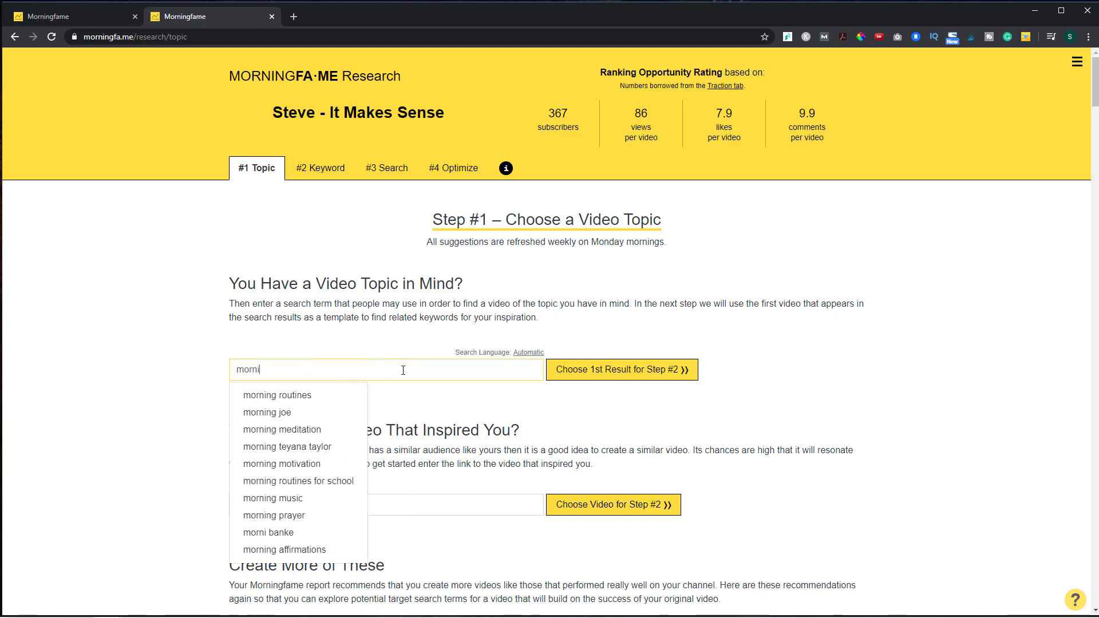
type("ngfam")
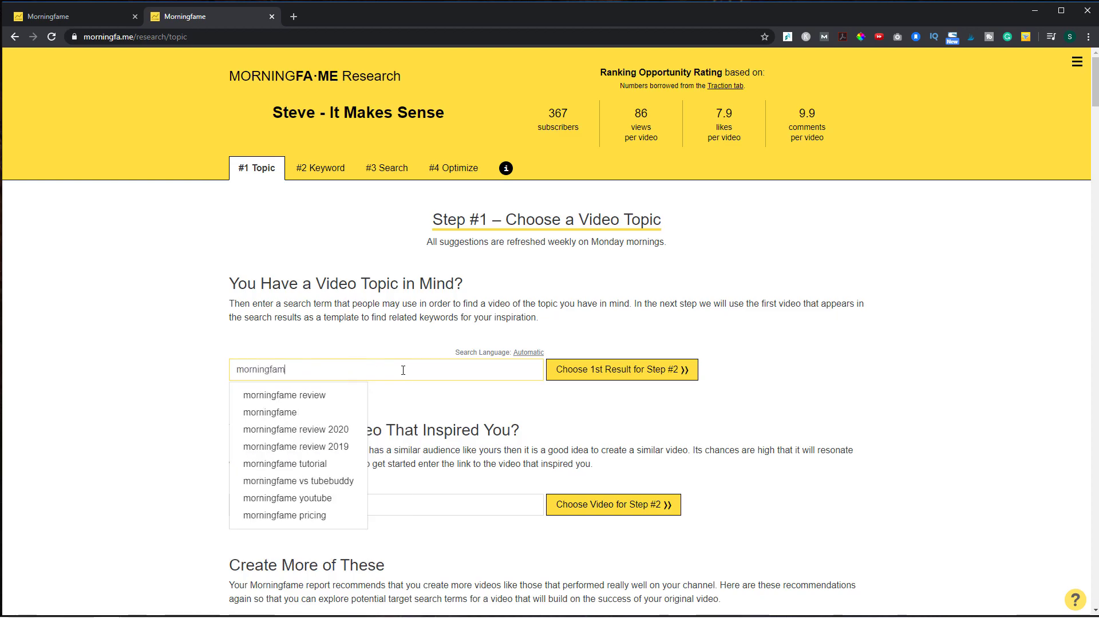
type("e review")
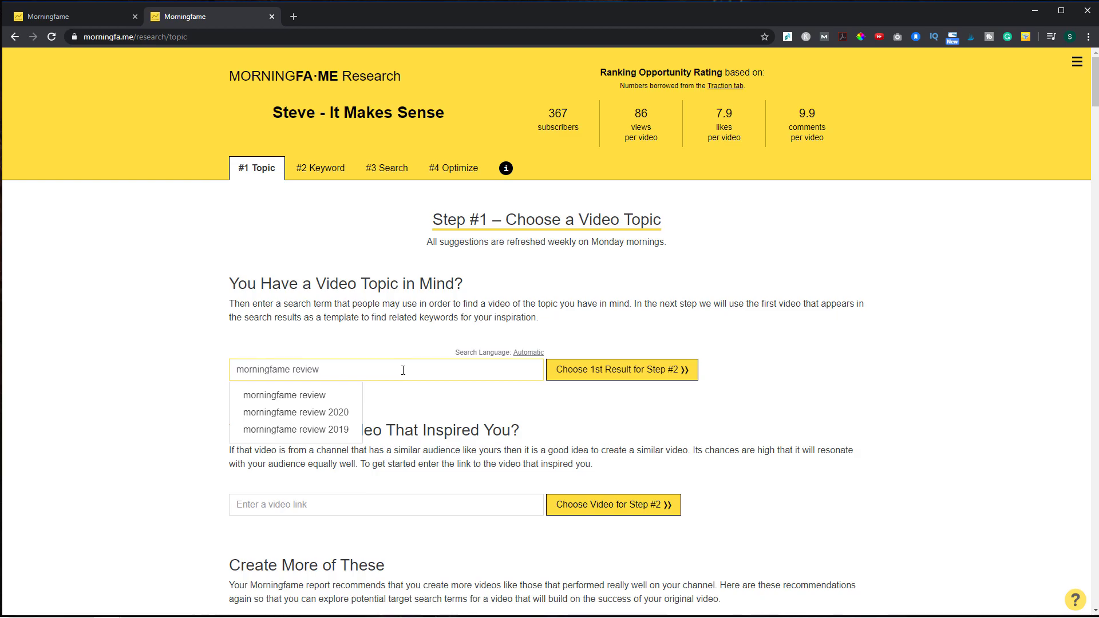
- Use the first result to list Step #2 keyword suggestions for 'morningfame review'
left_click(647, 371)
scroll(865, 375, "down", 1)
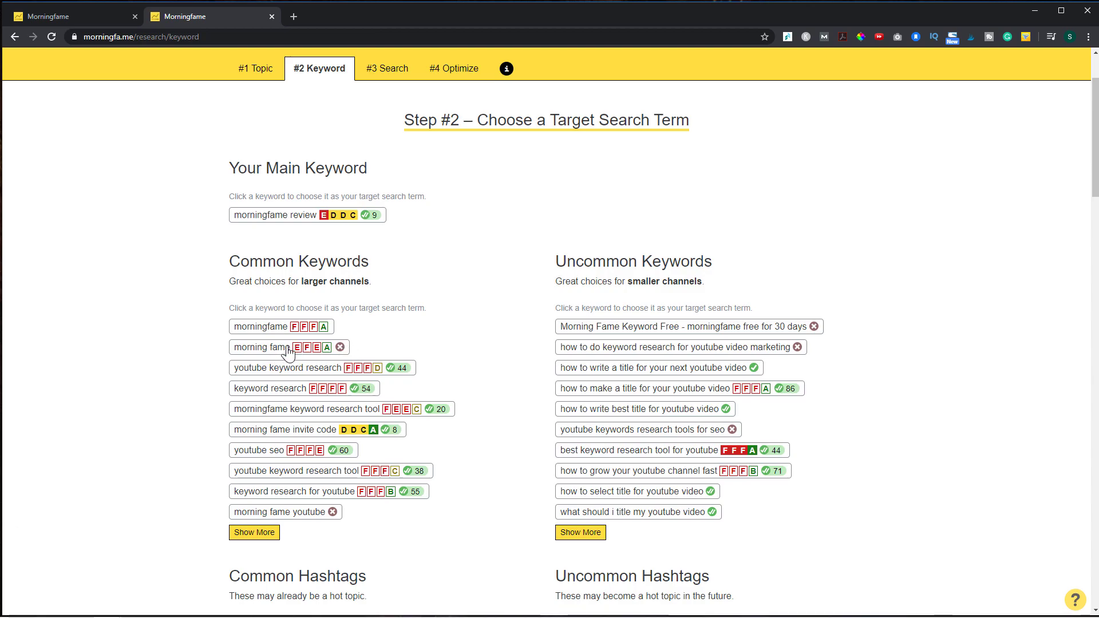
- Choose 'morningfame review' for Step #3 and review its rating 9, grades E, D, D, C
left_click(289, 225)
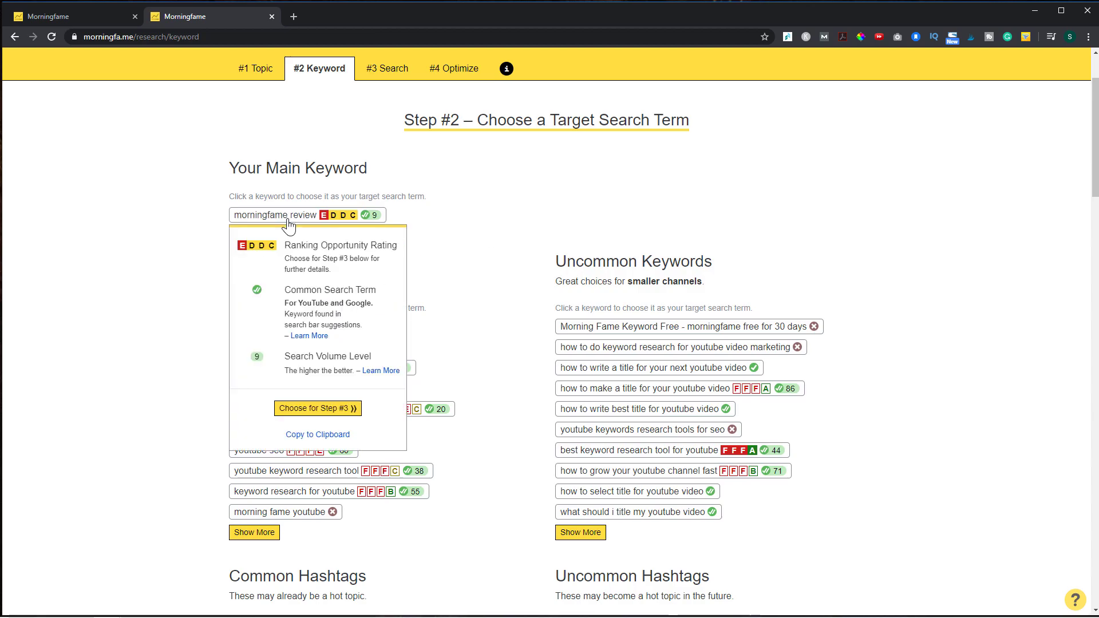
left_click(314, 410)
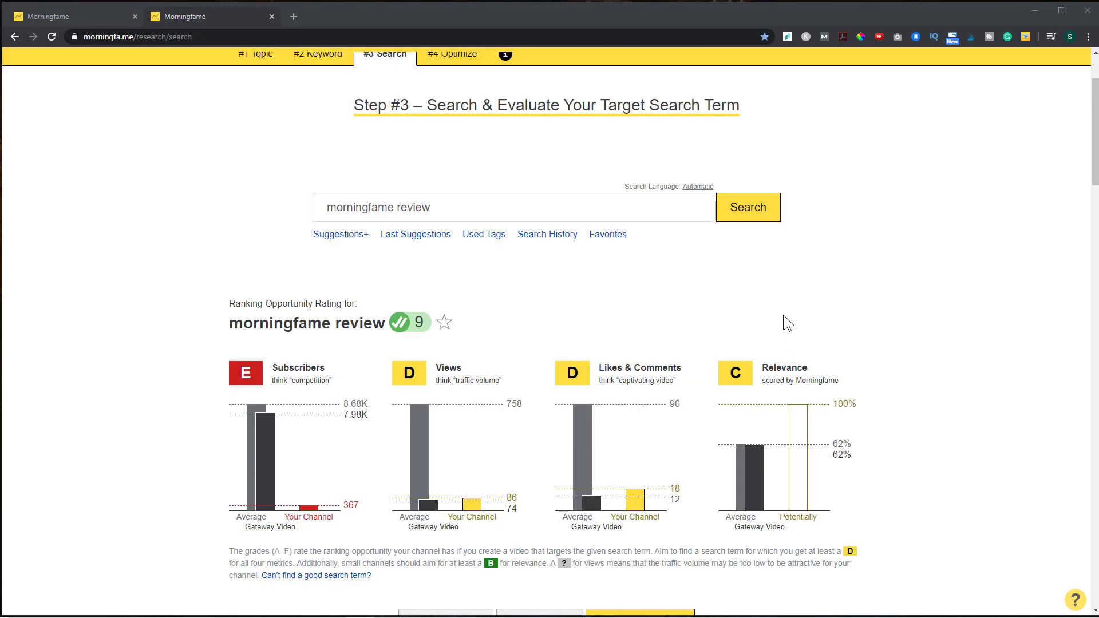
scroll(779, 311, "up", 1)
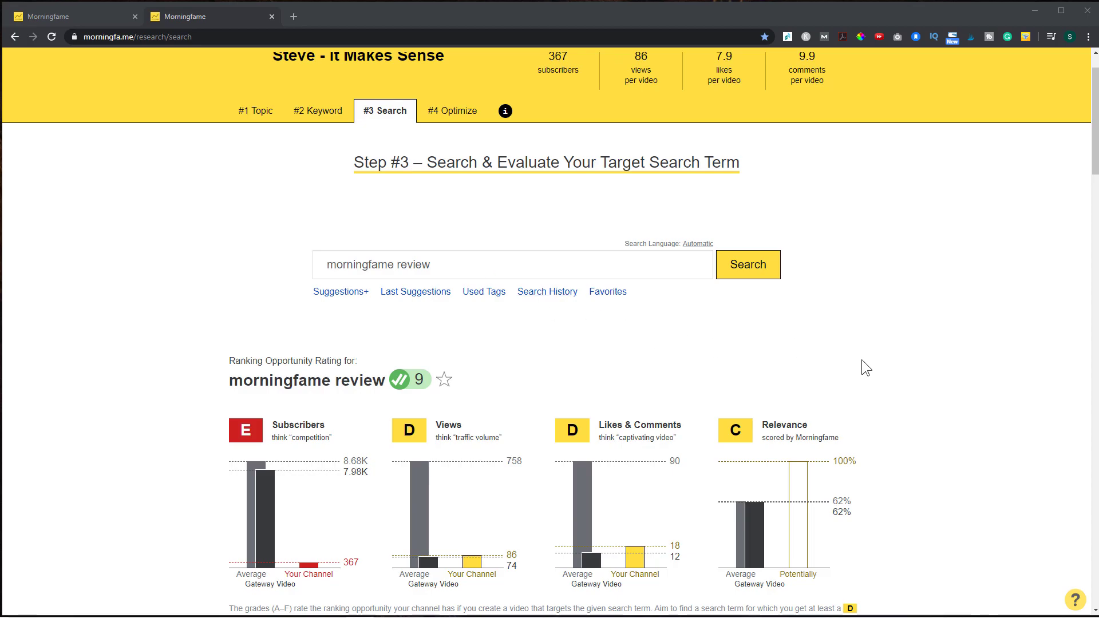
scroll(811, 372, "down", 1)
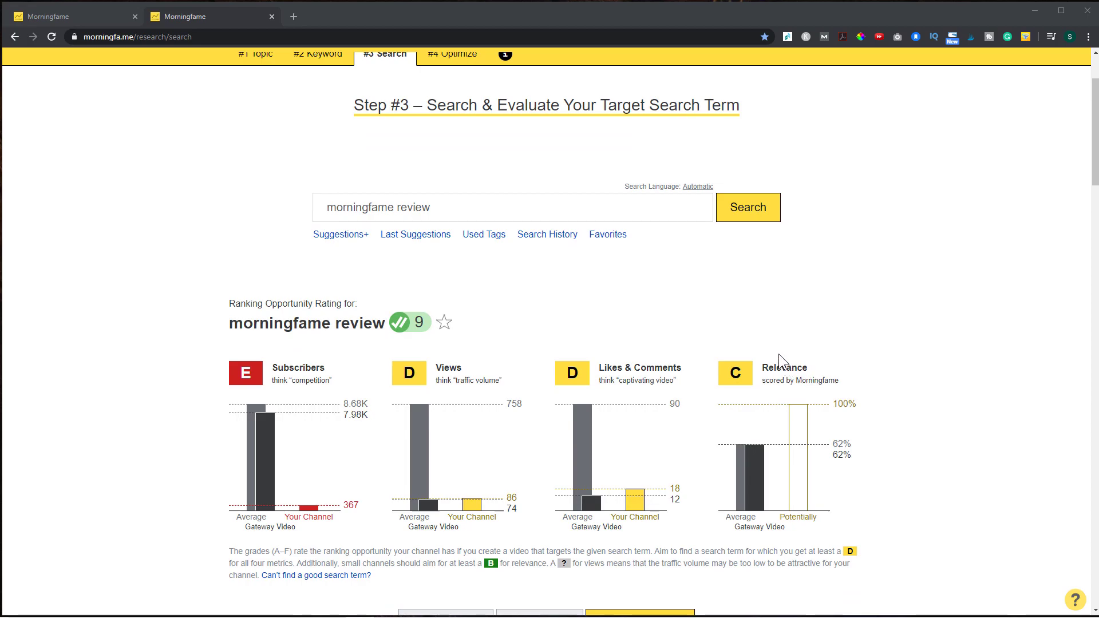
scroll(778, 354, "down", 7)
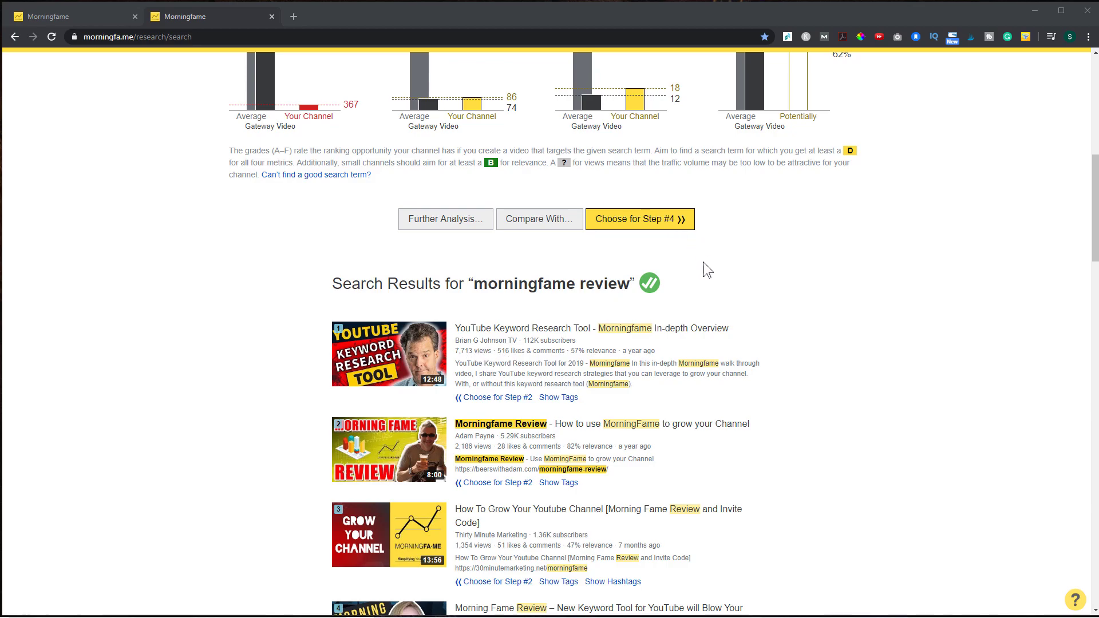
scroll(589, 277, "down", 2)
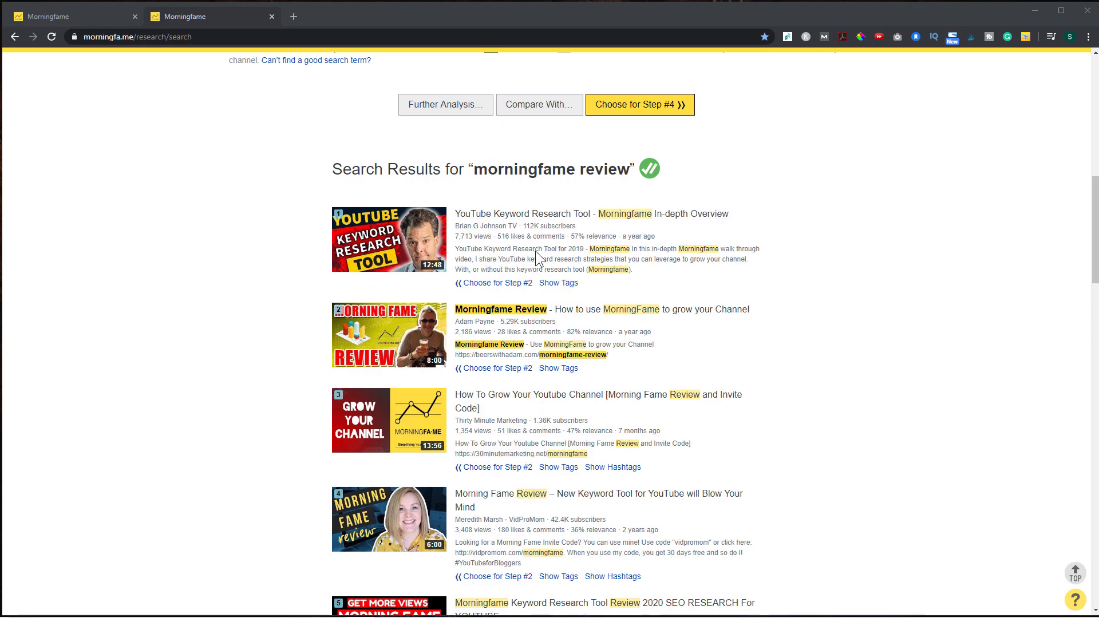
scroll(726, 369, "down", 1)
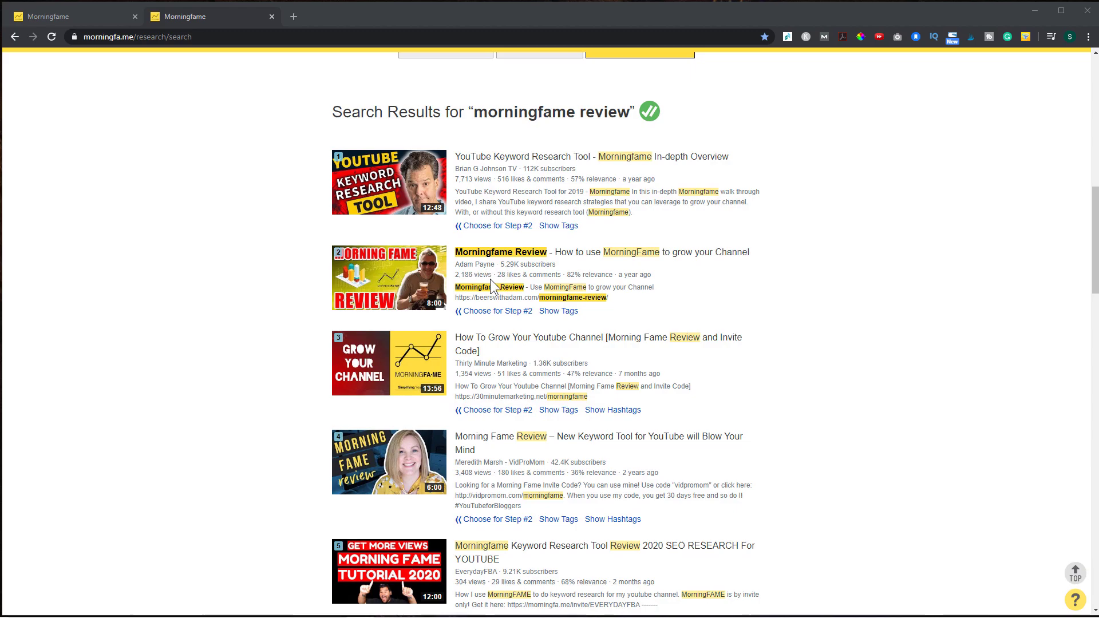
scroll(724, 343, "down", 4)
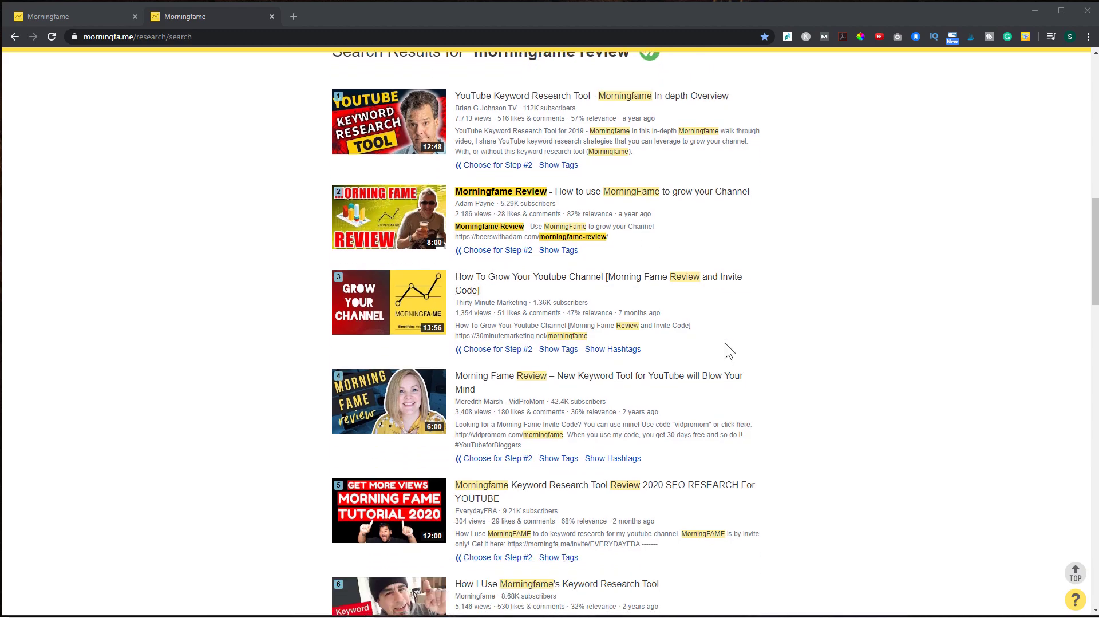
scroll(724, 349, "down", 7)
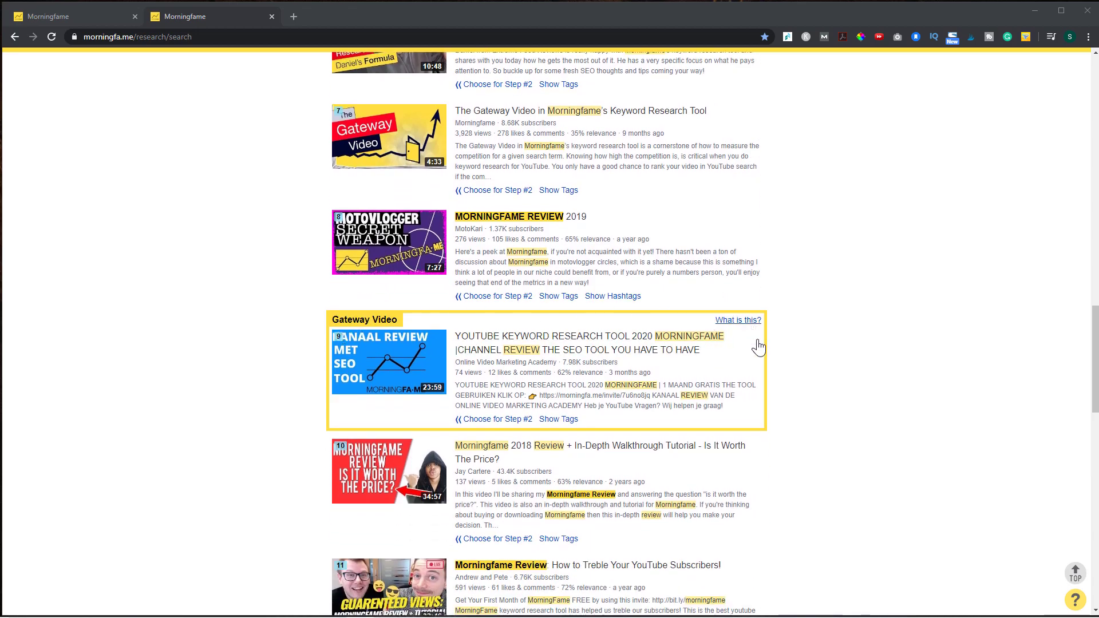
key("alt+Left")
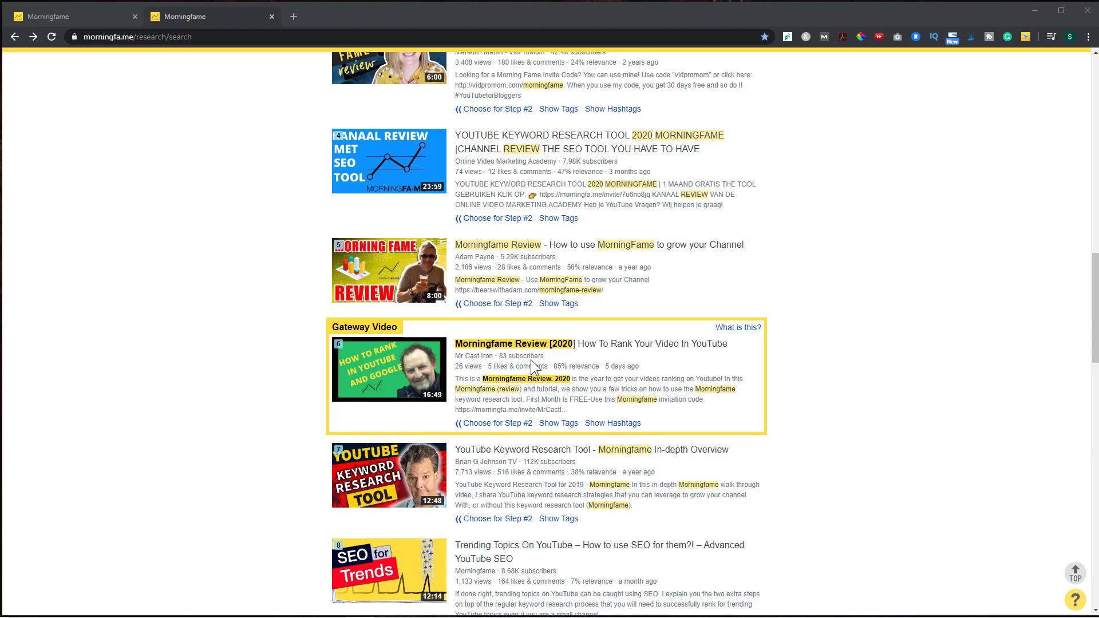
scroll(633, 380, "up", 15)
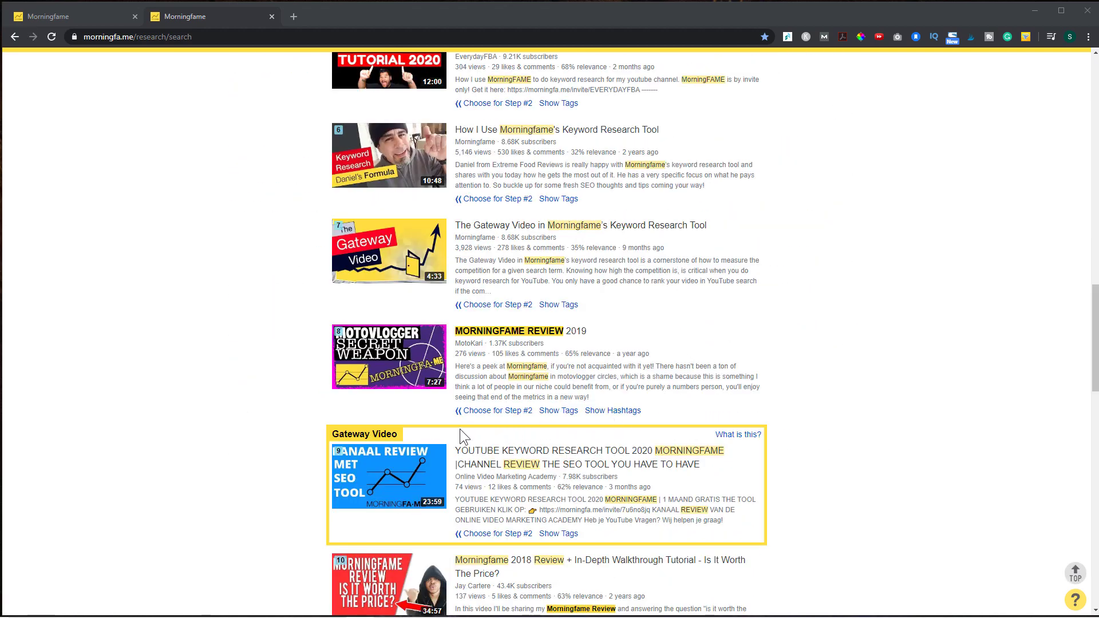
scroll(678, 238, "up", 16)
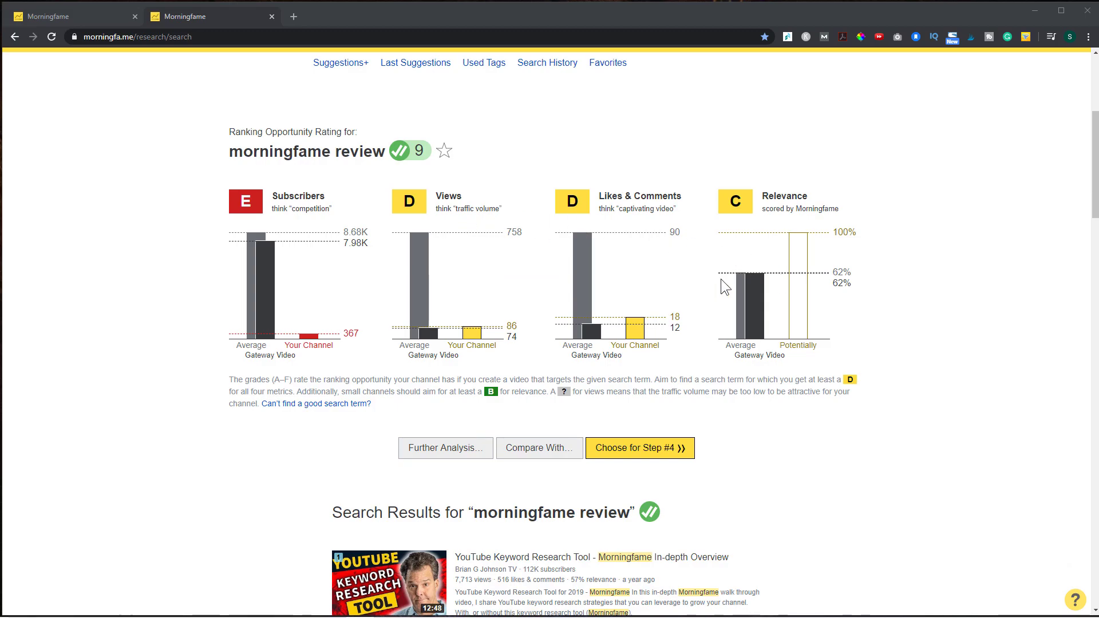
scroll(720, 279, "down", 18)
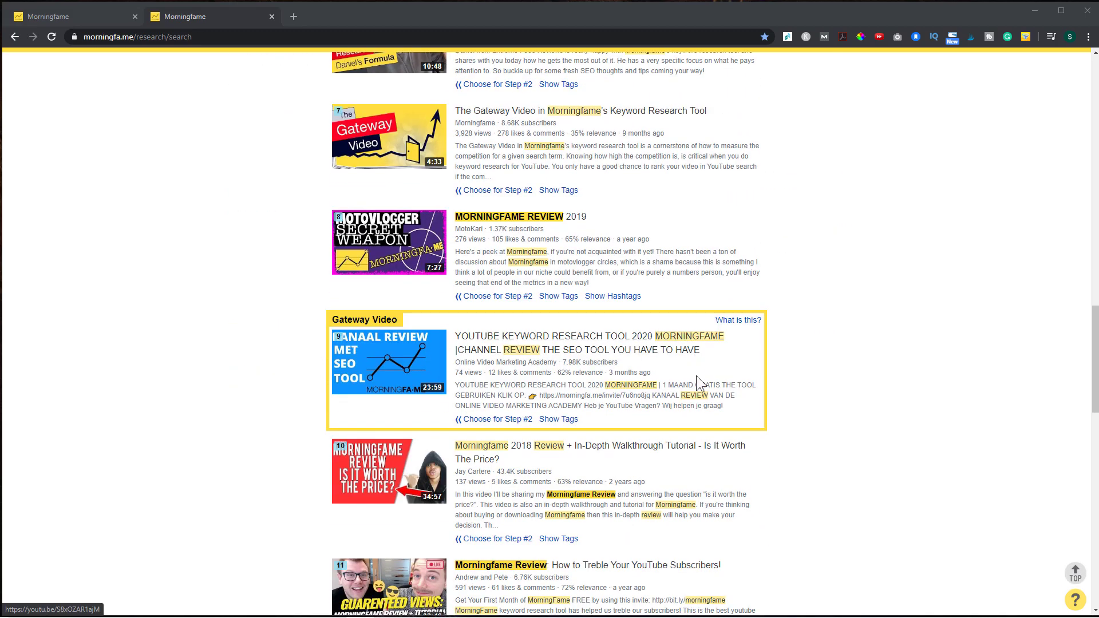
scroll(821, 268, "up", 16)
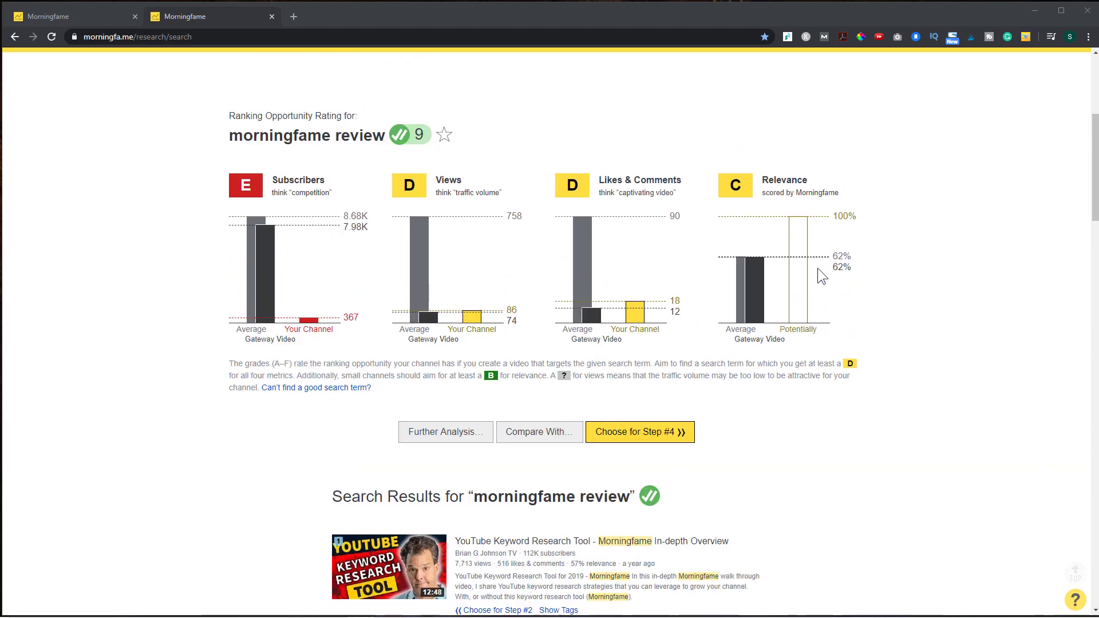
scroll(819, 269, "up", 2)
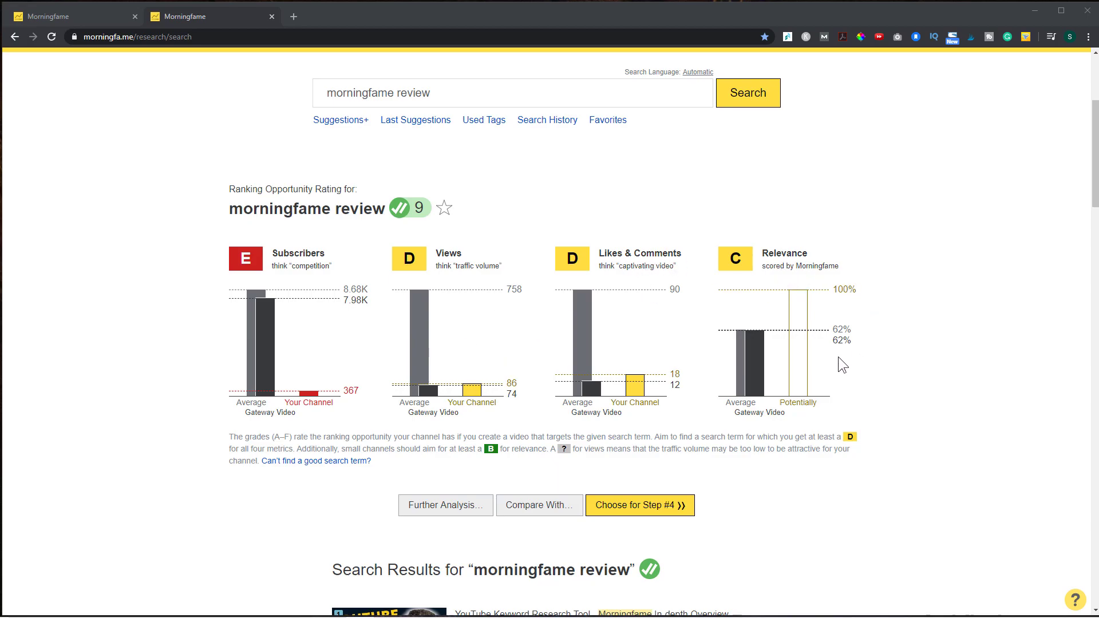
- Show Suggestions+ long-tail terms, including 'morningfame review 2020' graded D, D, D, A
scroll(844, 365, "down", 5)
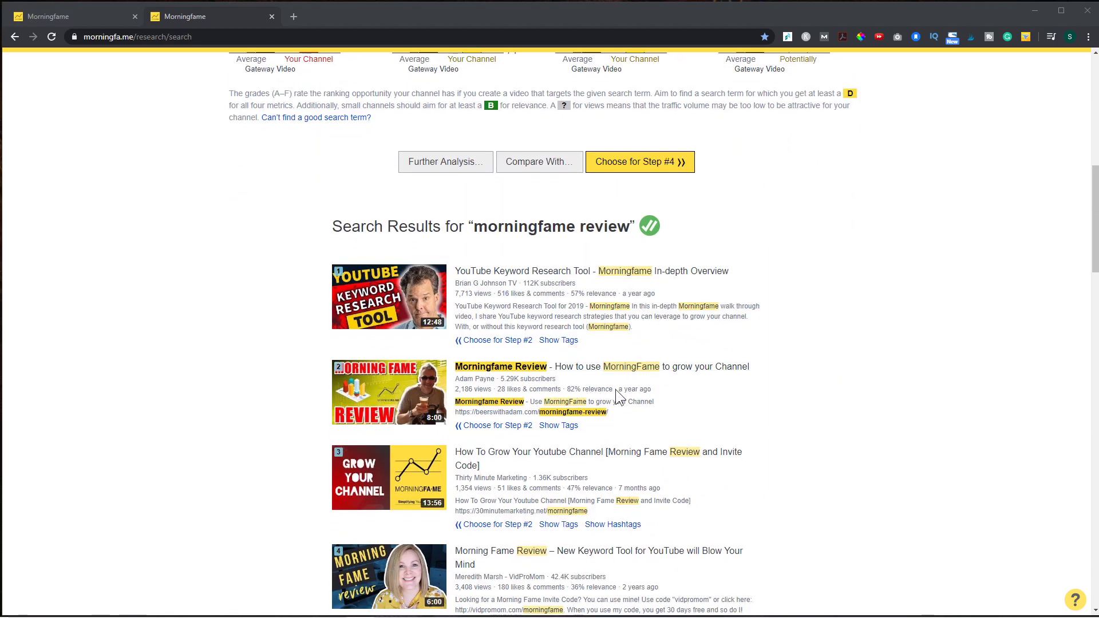
scroll(616, 389, "down", 1)
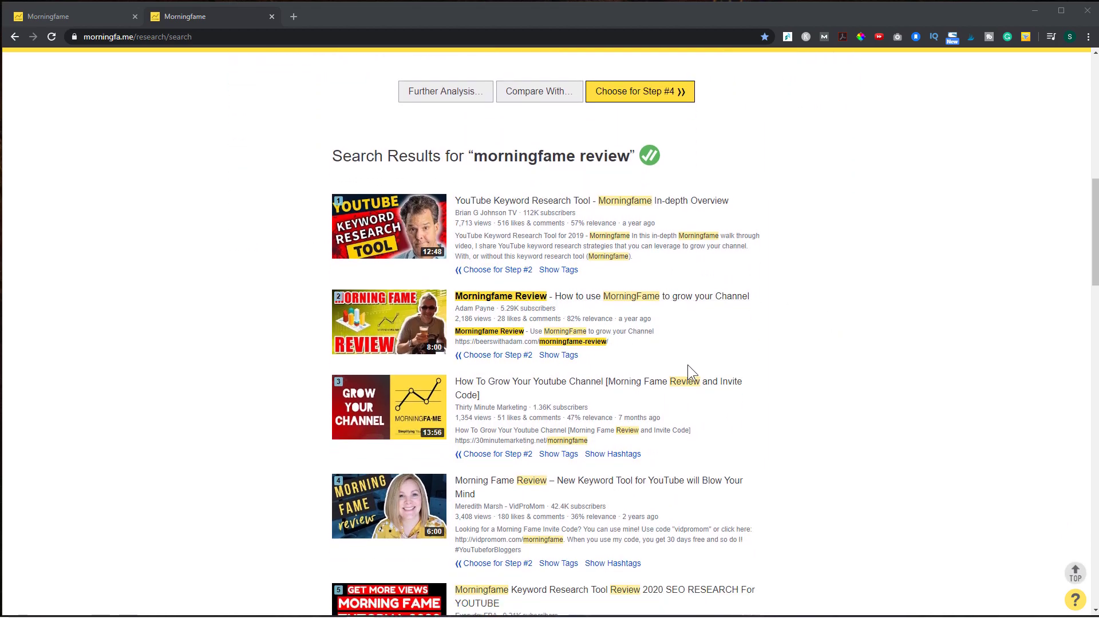
scroll(688, 365, "down", 1)
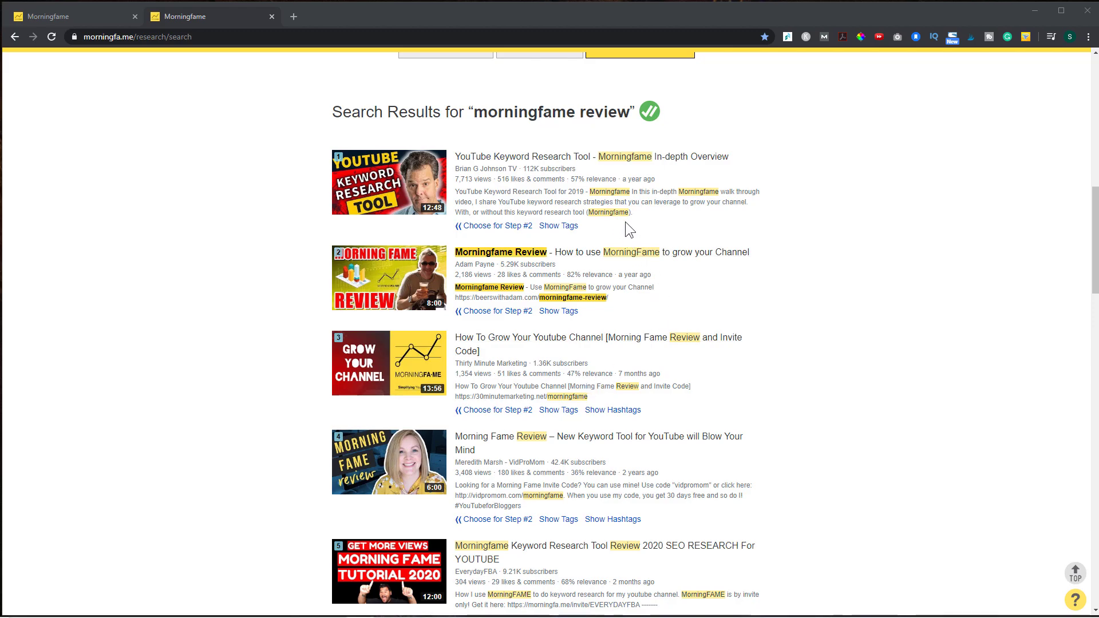
scroll(608, 247, "up", 1)
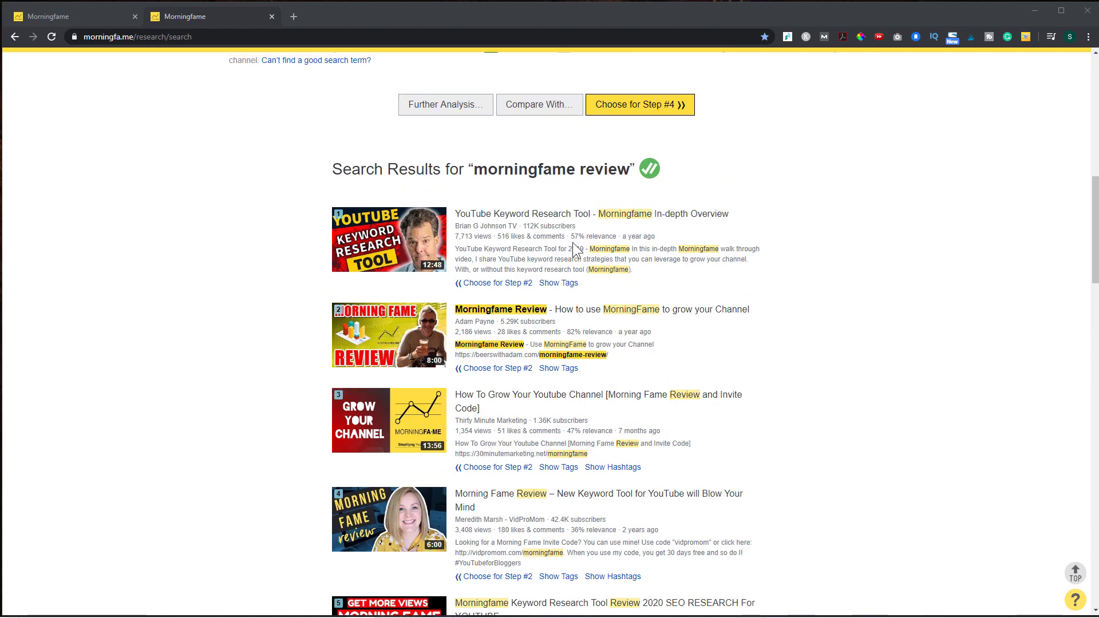
scroll(705, 339, "up", 9)
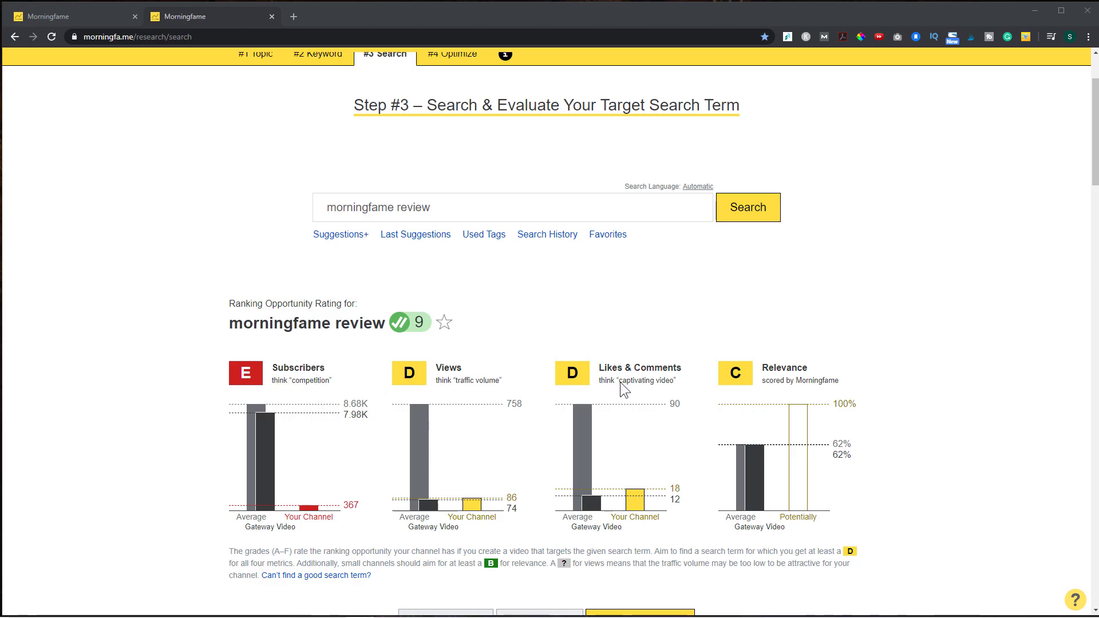
scroll(620, 382, "up", 1)
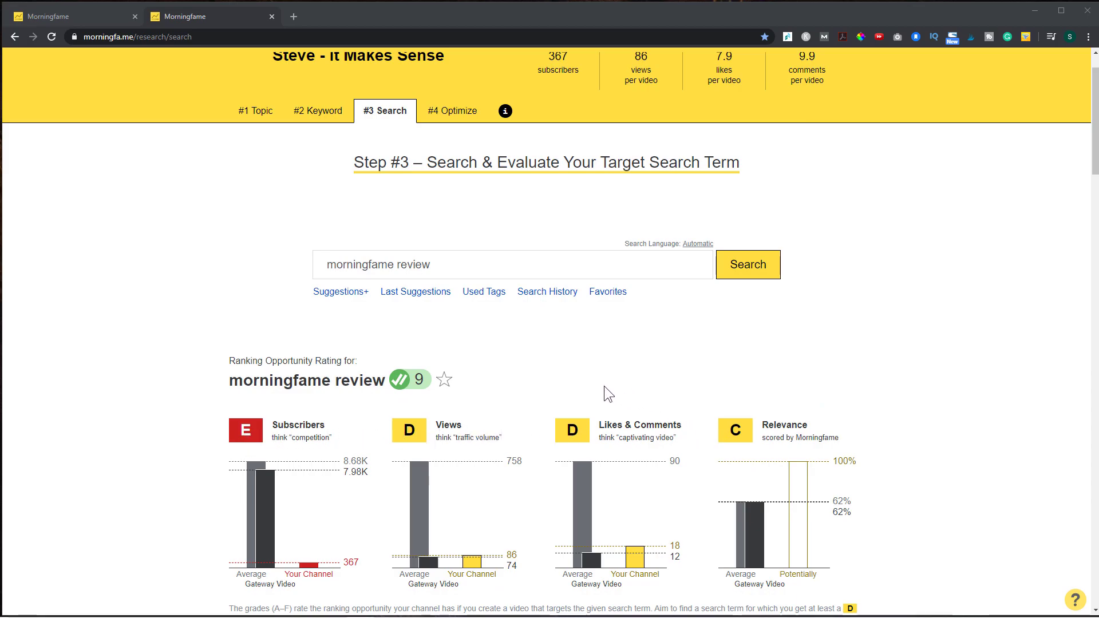
left_click(353, 293)
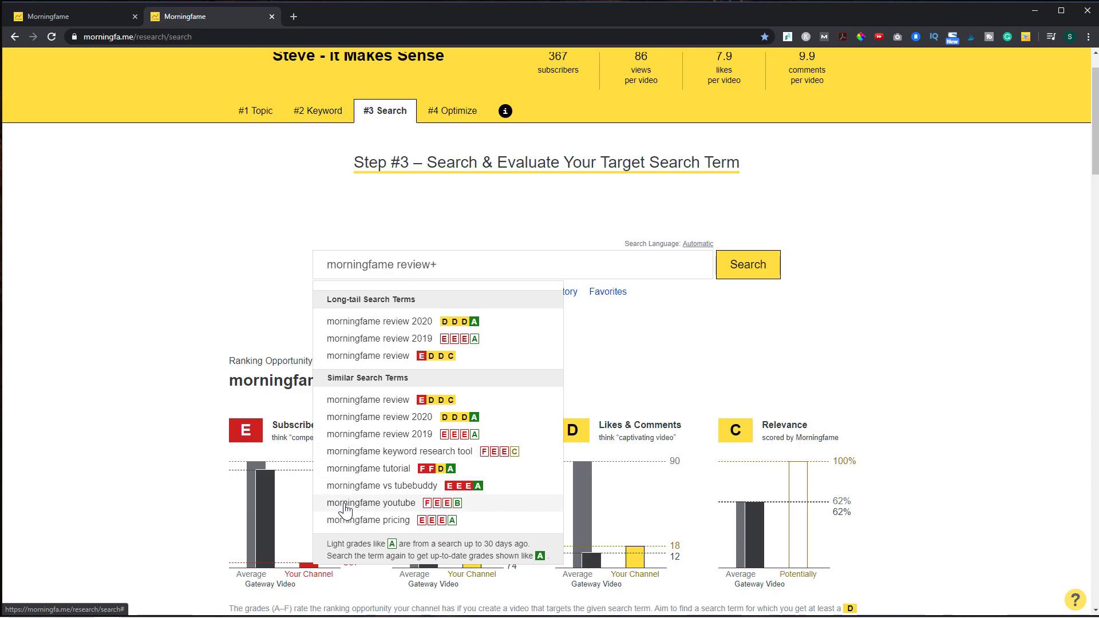
- Evaluate 'morningfame review 2020': rating 8, gateway averages 8.68K subscribers, 994 views
left_click(422, 322)
scroll(667, 356, "down", 1)
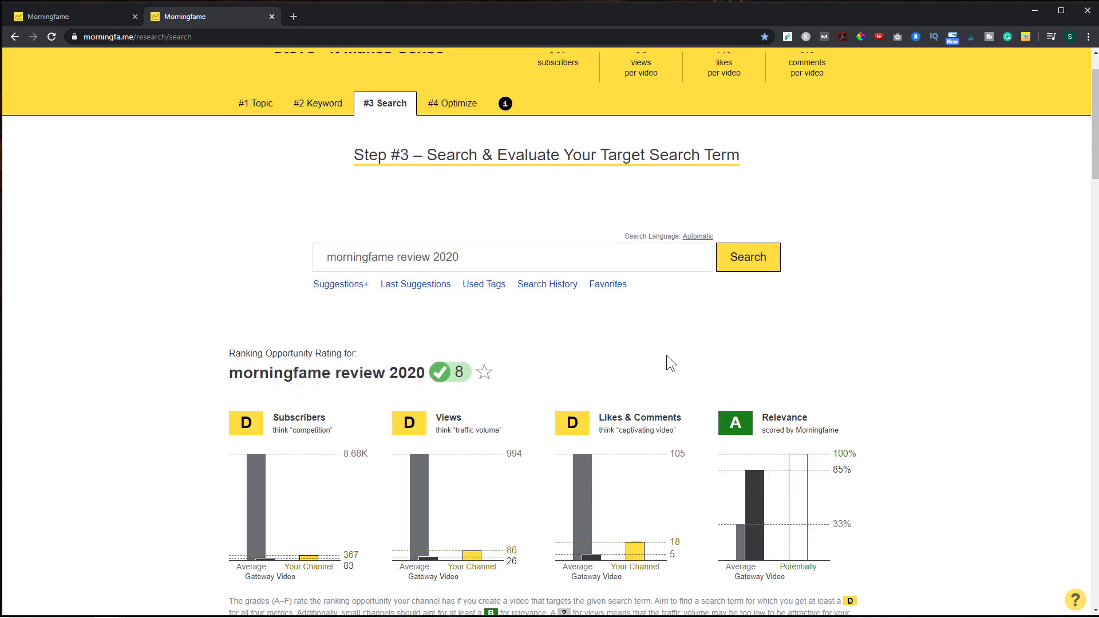
scroll(747, 440, "down", 10)
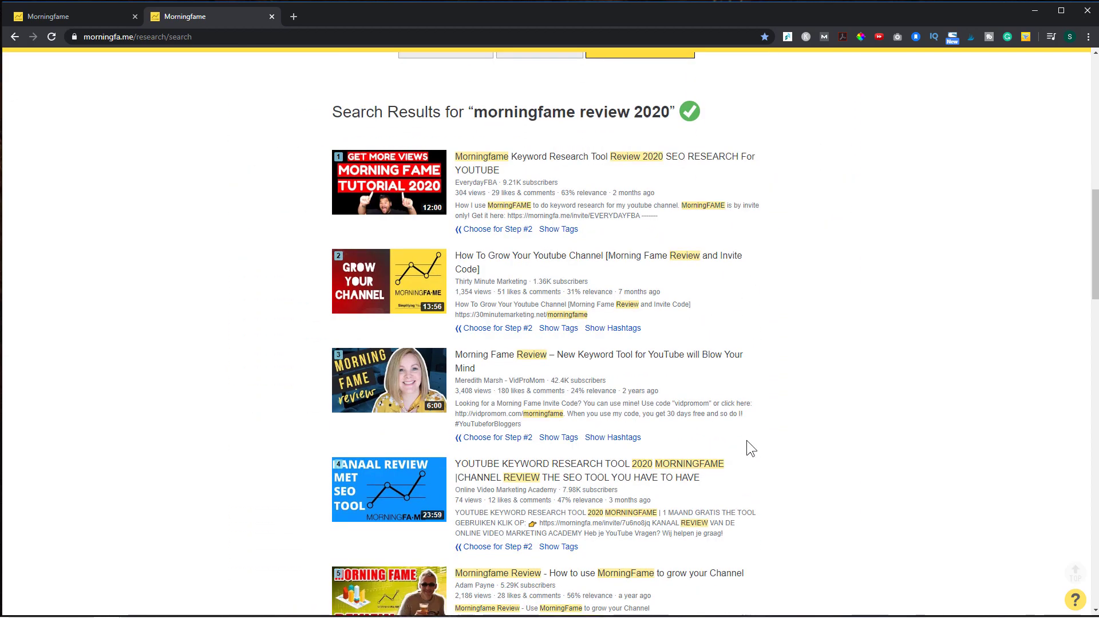
scroll(746, 440, "down", 5)
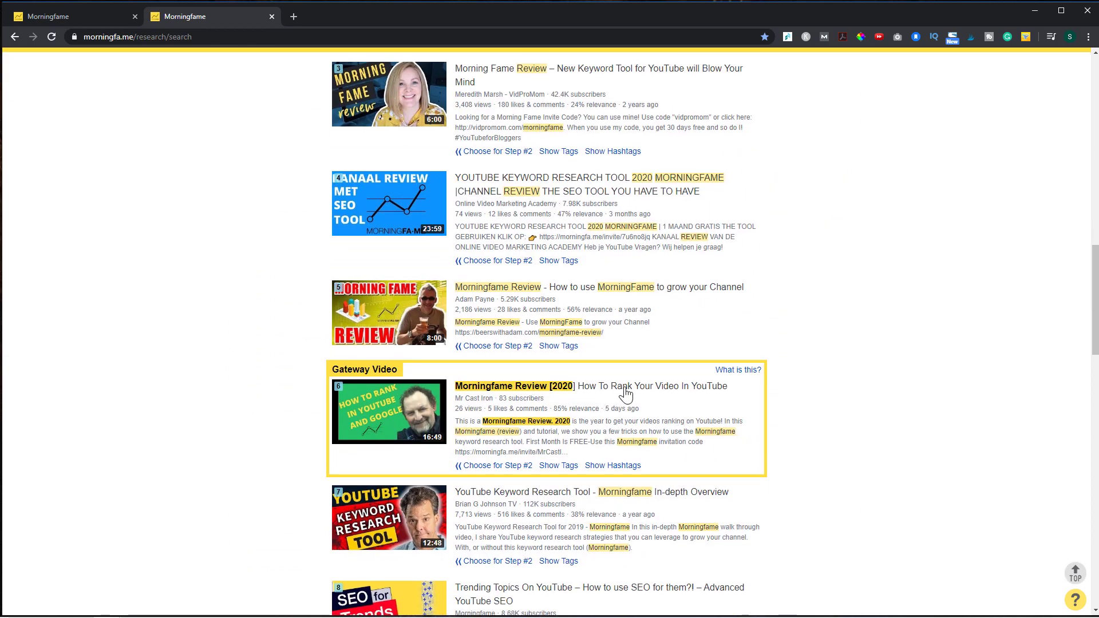
scroll(623, 463, "up", 2)
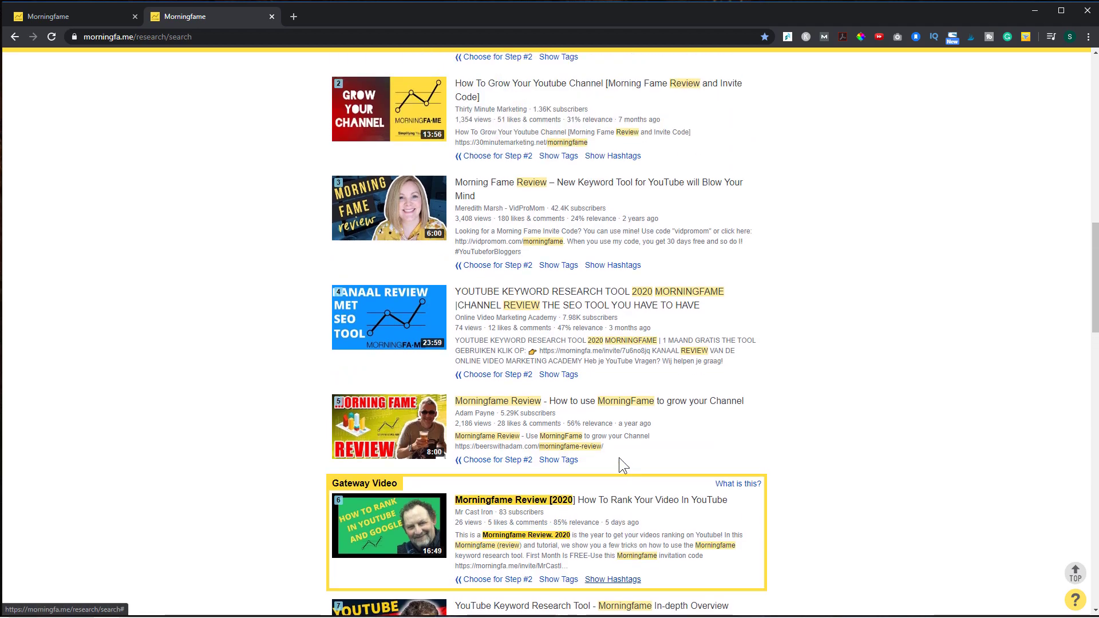
scroll(608, 363, "up", 6)
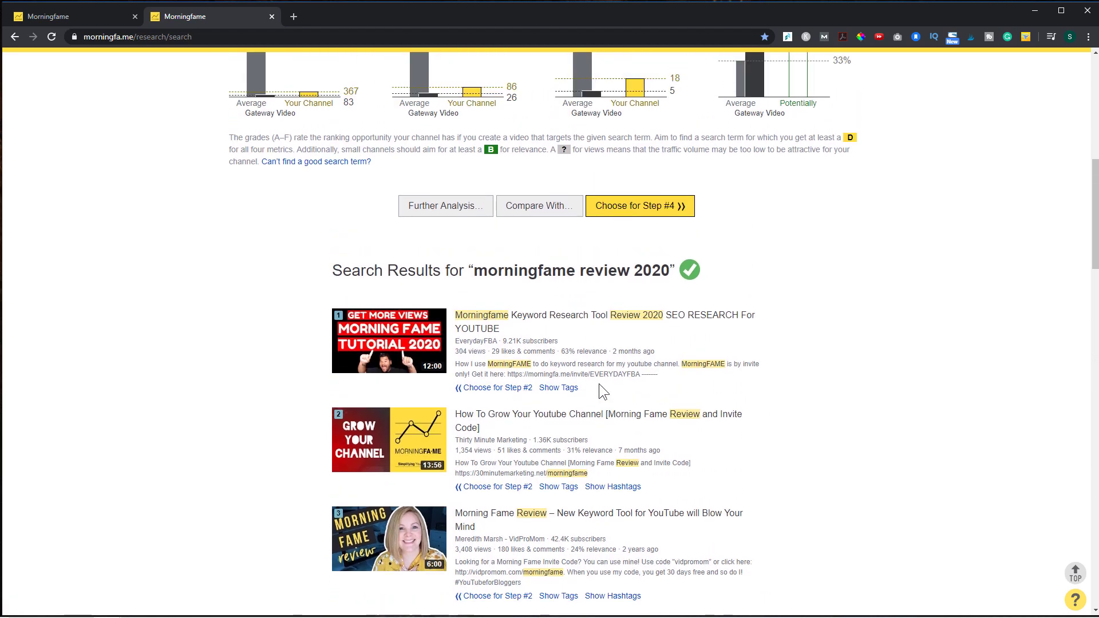
scroll(601, 389, "up", 5)
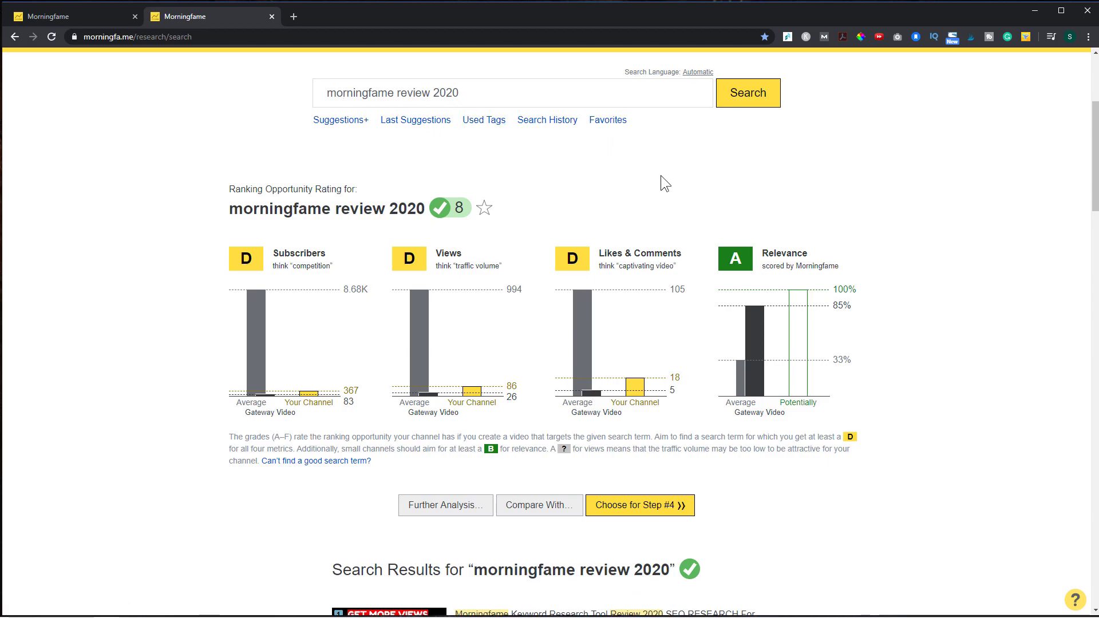
scroll(660, 176, "up", 1)
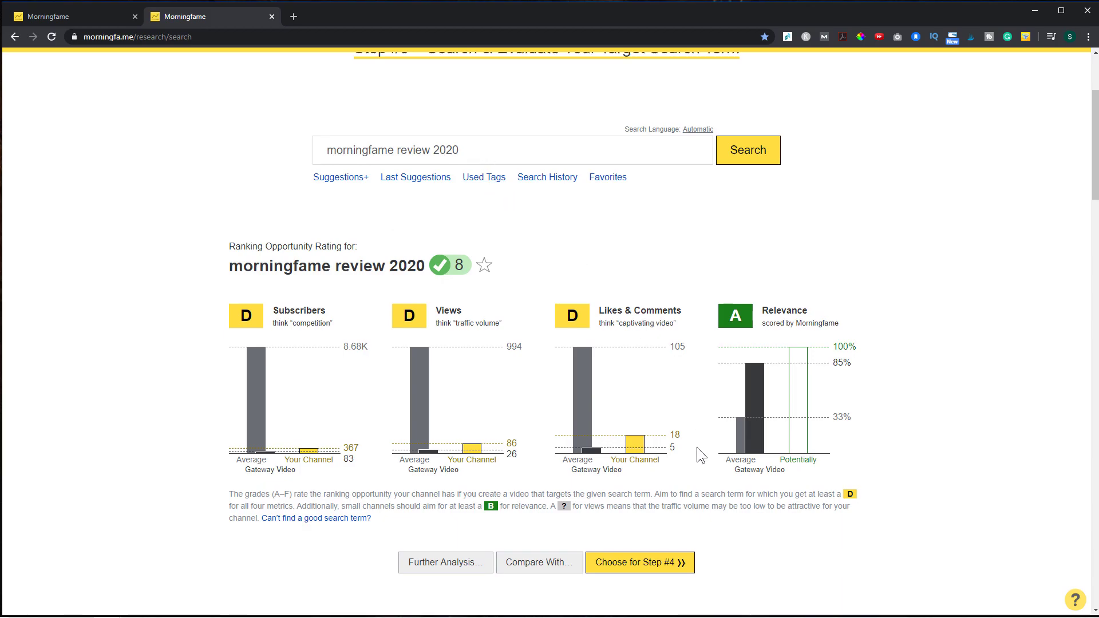
- Send 'morningfame review 2020' to Step #4 Optimize and start the description
left_click(670, 567)
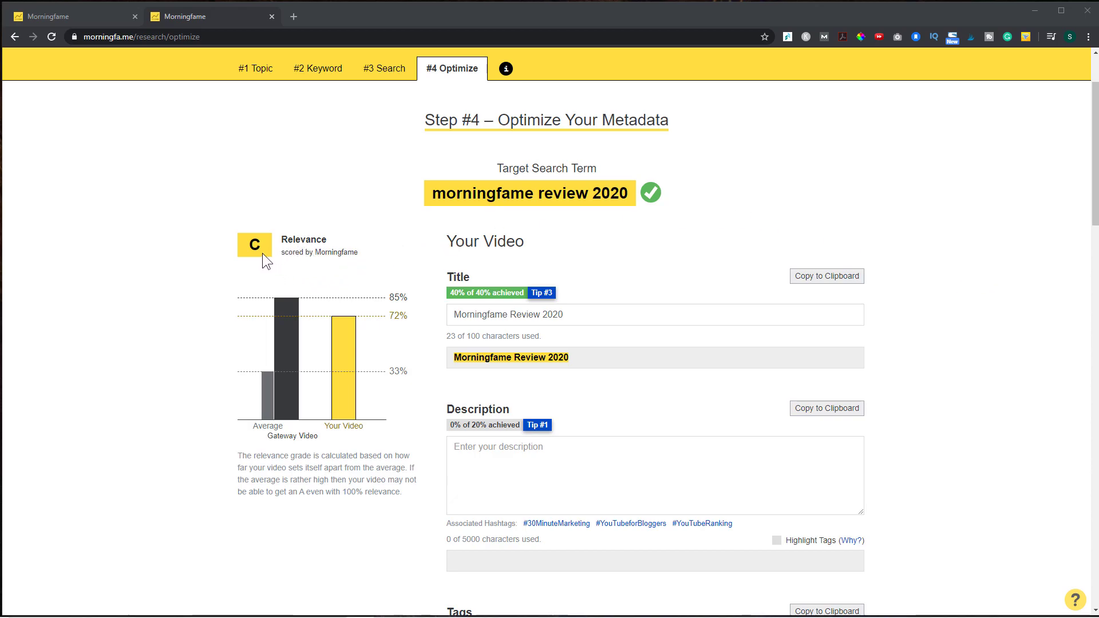
left_click(382, 72)
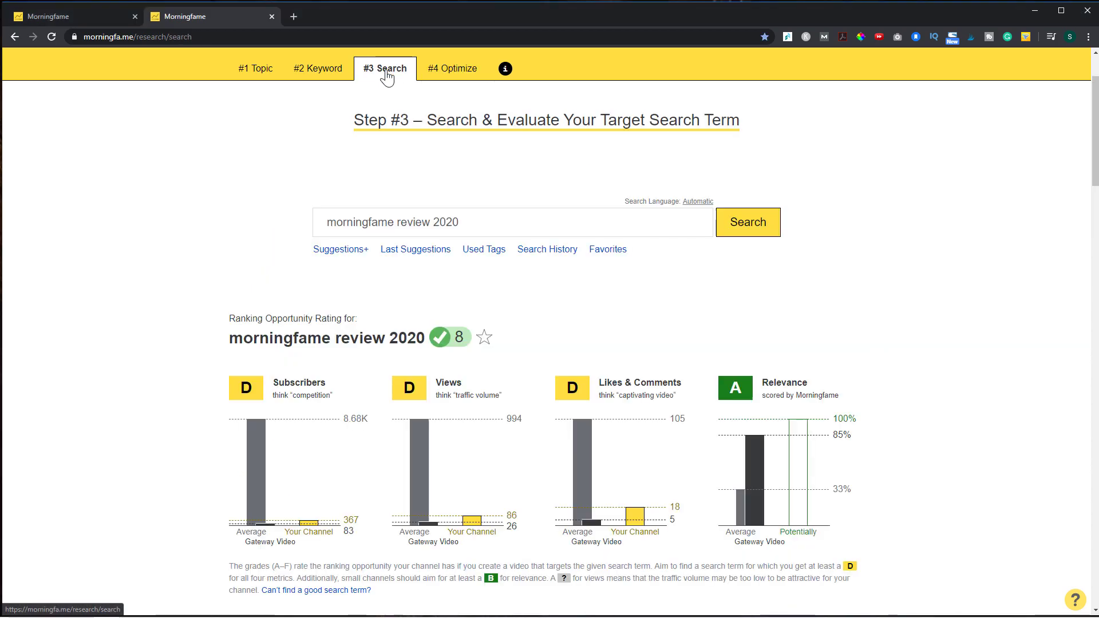
left_click(447, 78)
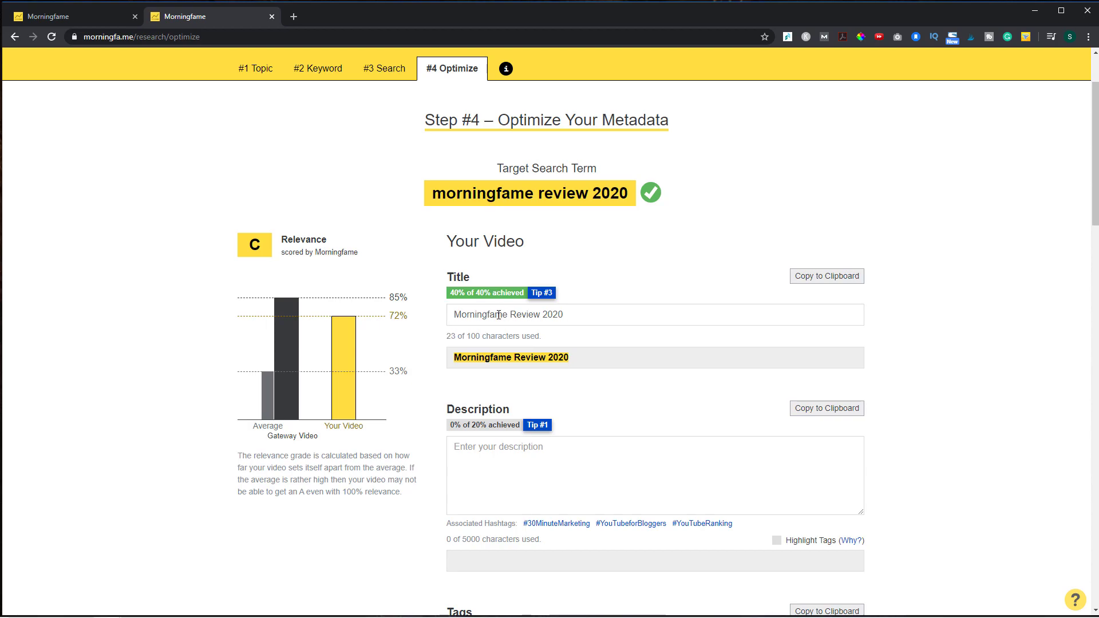
left_click(541, 453)
- Open the description with 'Morningfame review 2020' and complete the full write-up, reaching relevance A at 95%
type("Mor")
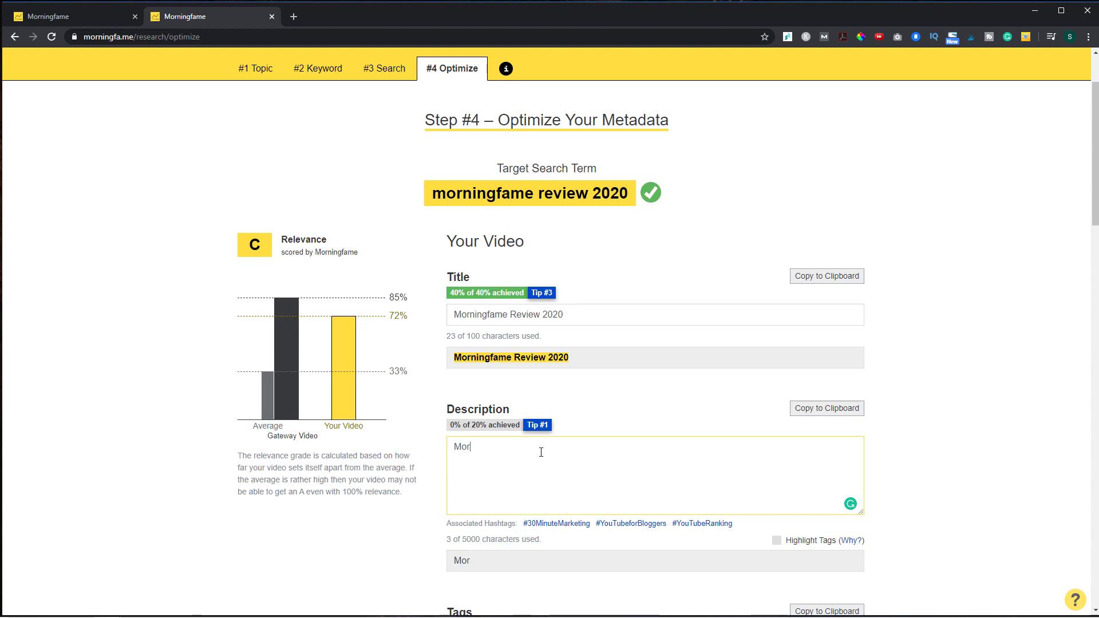
type("ningfame review")
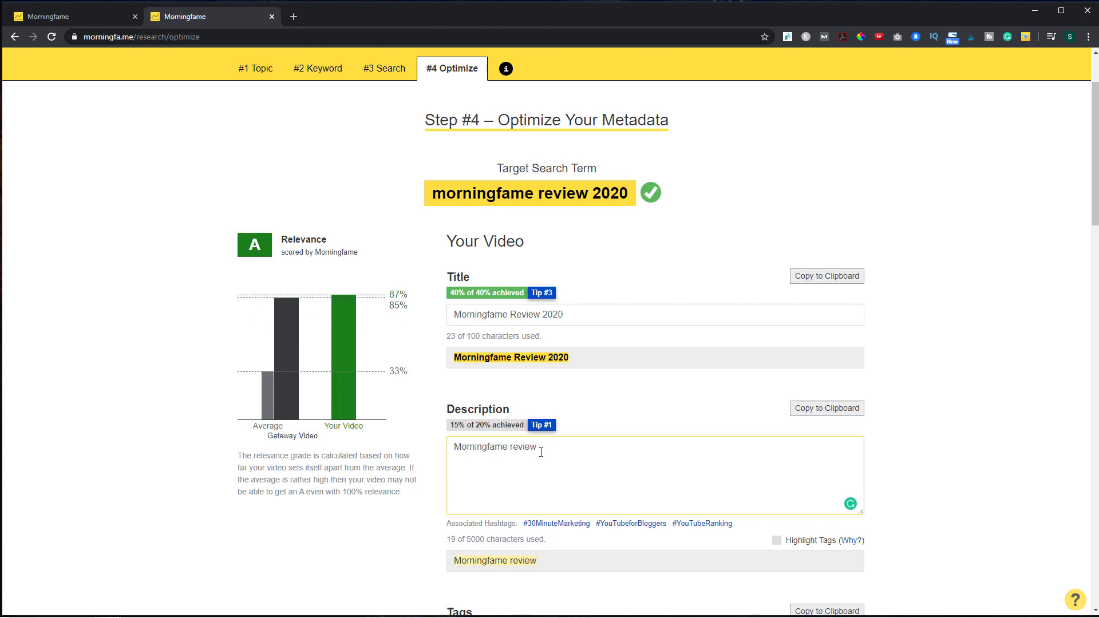
type(" 2020")
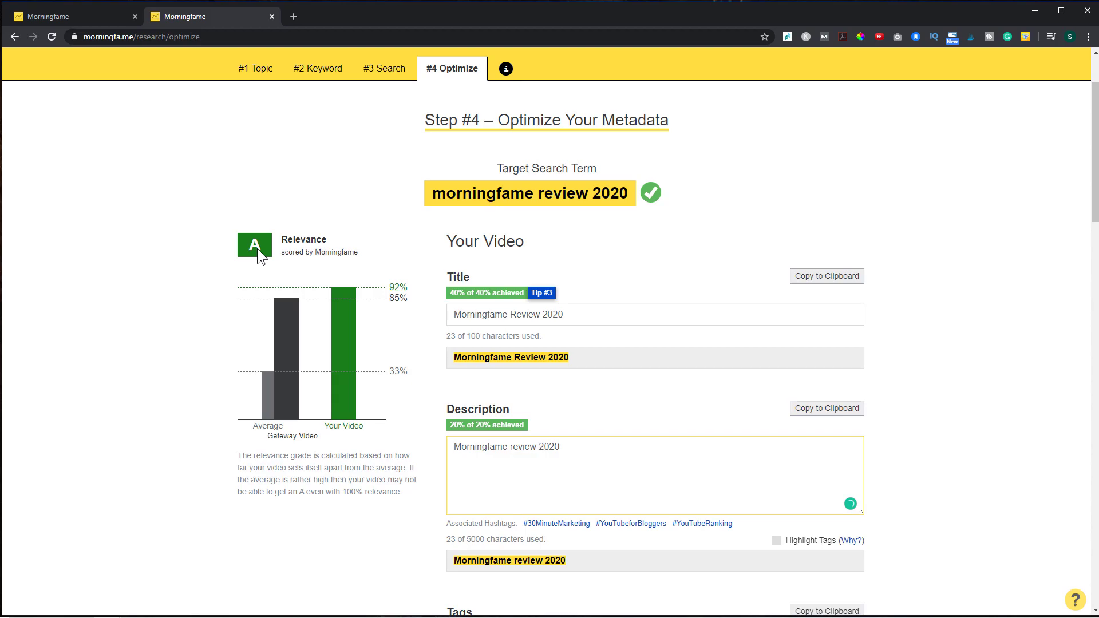
scroll(782, 439, "down", 5)
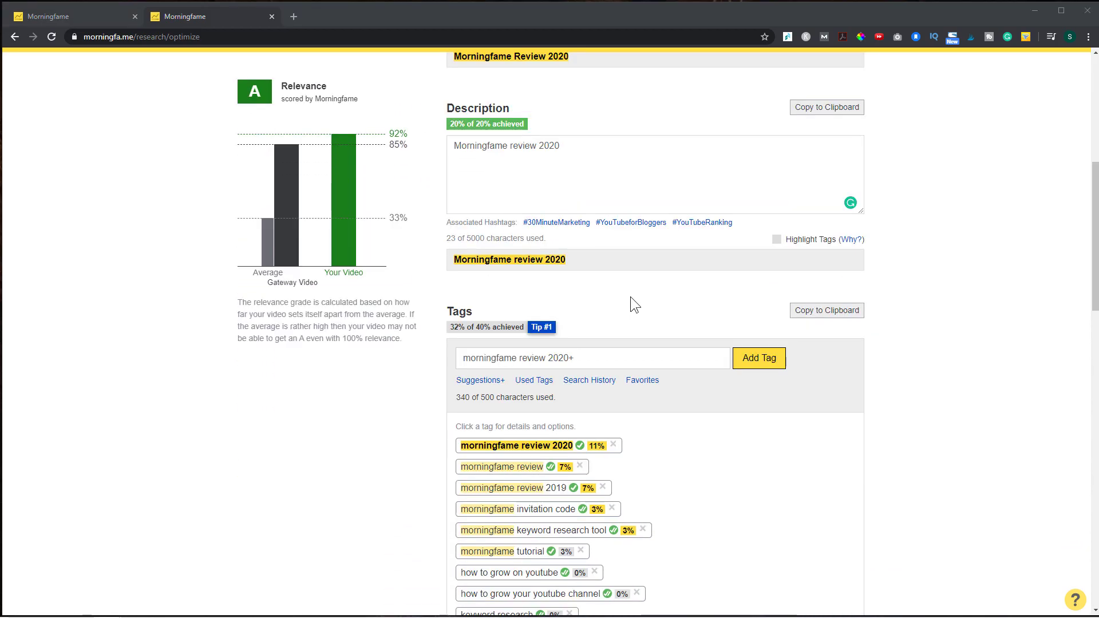
scroll(610, 304, "down", 1)
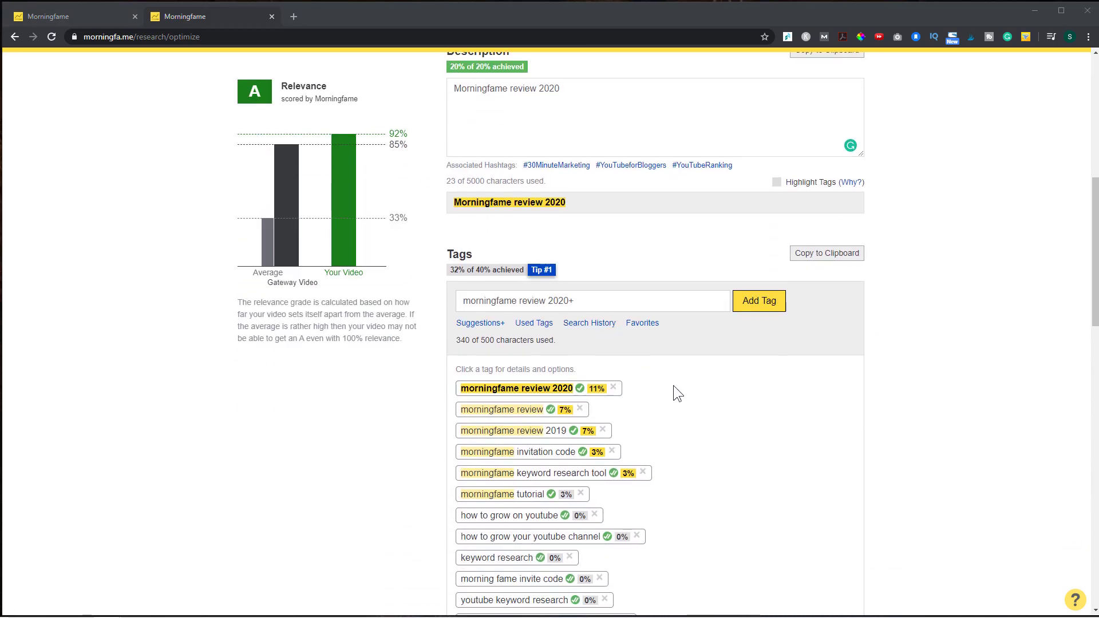
scroll(674, 386, "down", 1)
scroll(675, 386, "up", 1)
scroll(675, 386, "up", 1)
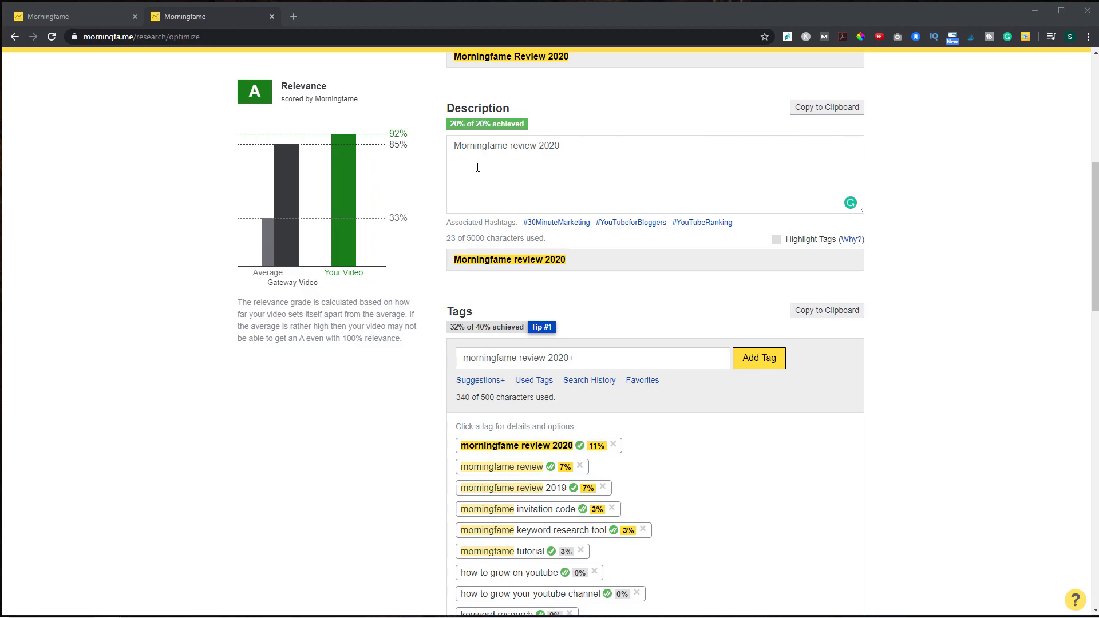
scroll(727, 456, "down", 2)
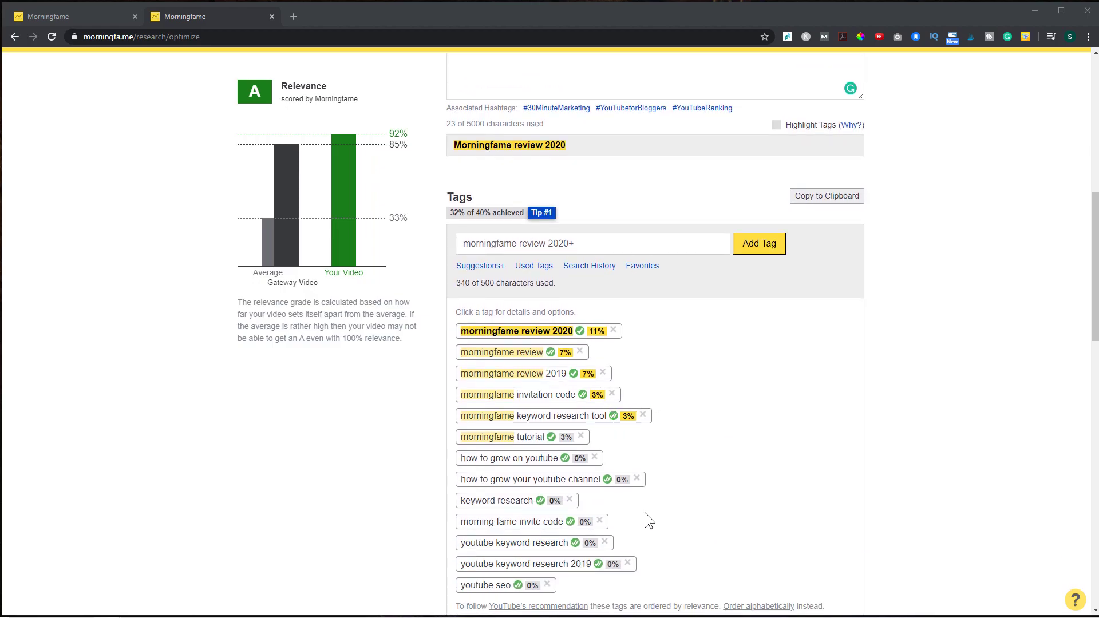
scroll(751, 479, "up", 2)
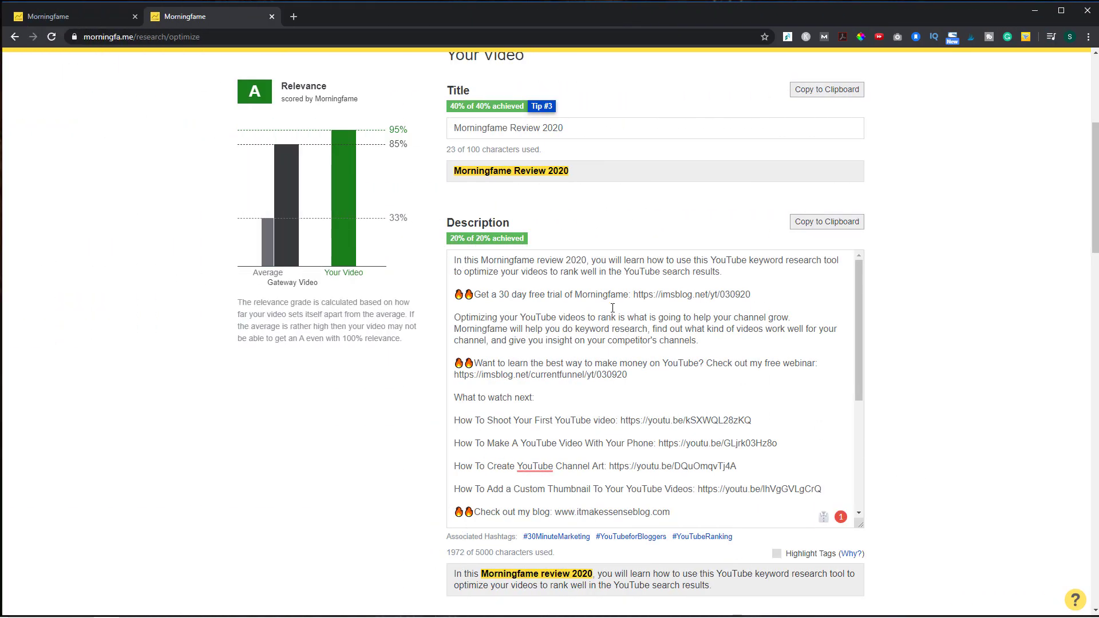
- Review the finished description and tags, then copy the title 'Morningfame Review 2020' to the clipboard
scroll(614, 320, "down", 4)
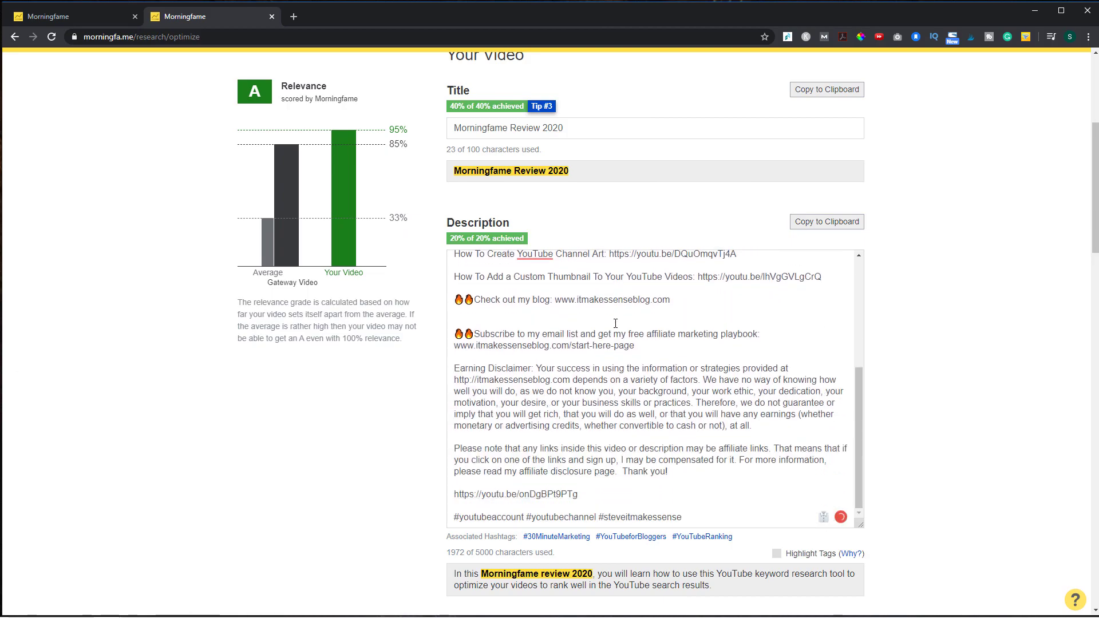
scroll(615, 323, "down", 5)
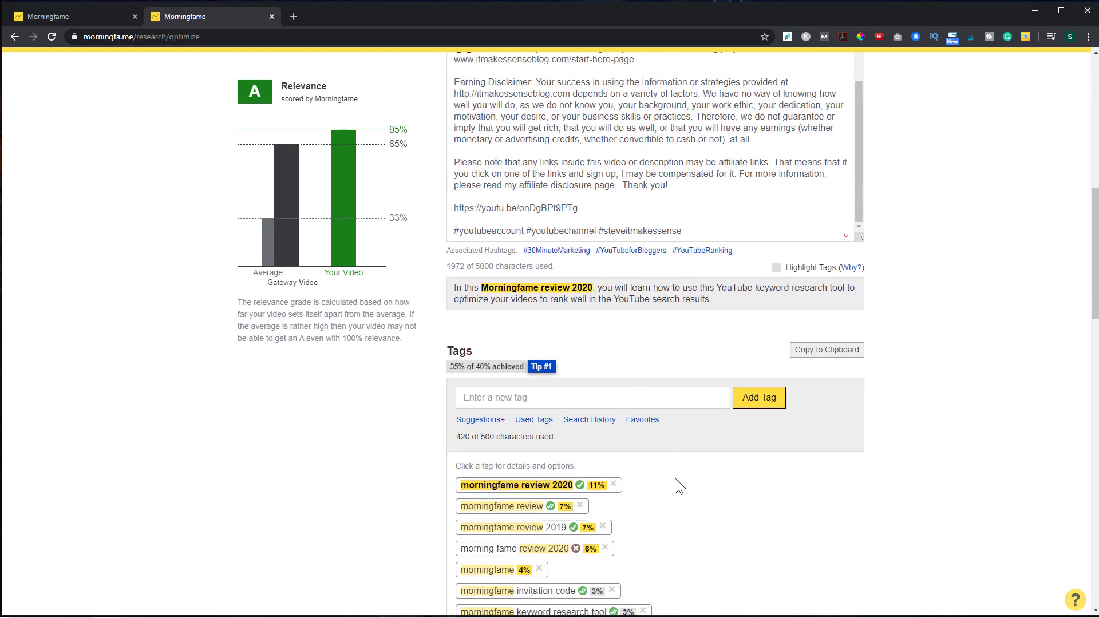
scroll(663, 485, "down", 3)
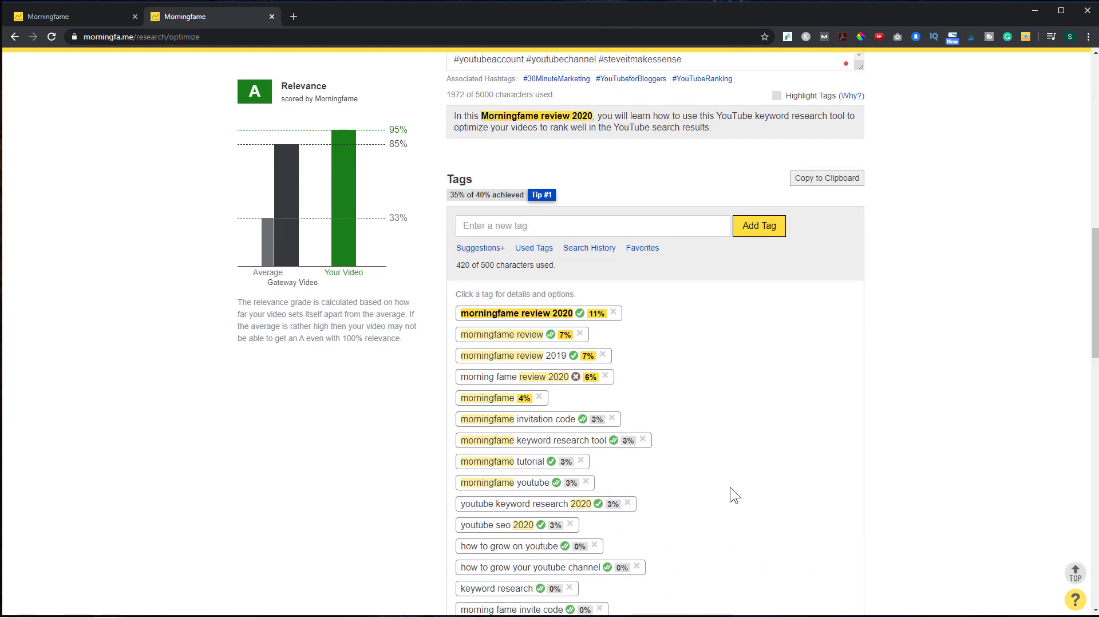
scroll(730, 486, "up", 9)
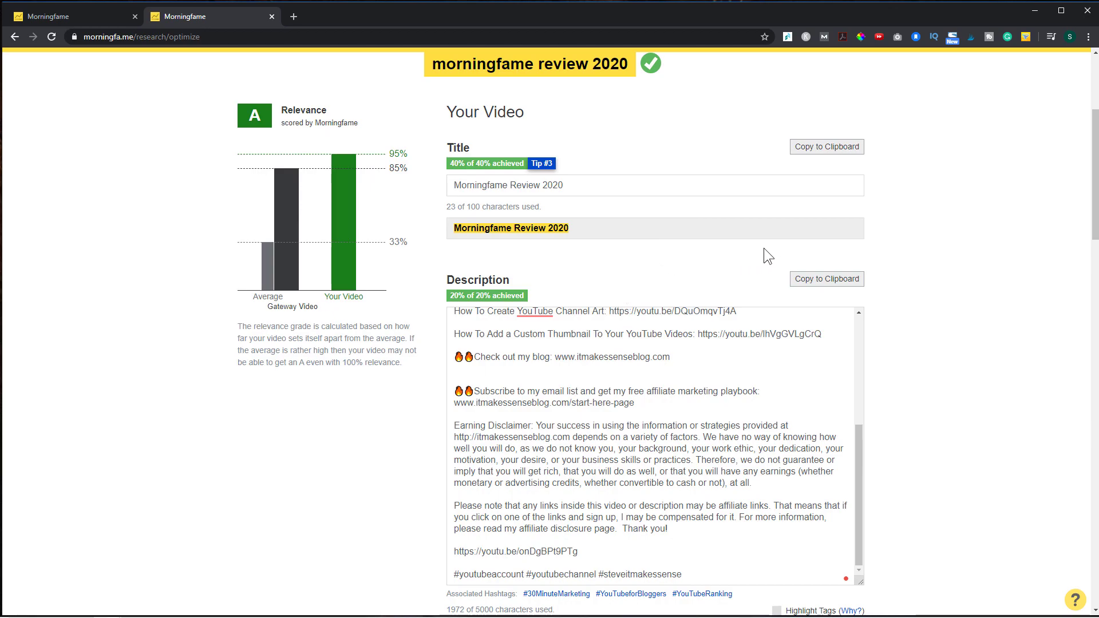
left_click(838, 150)
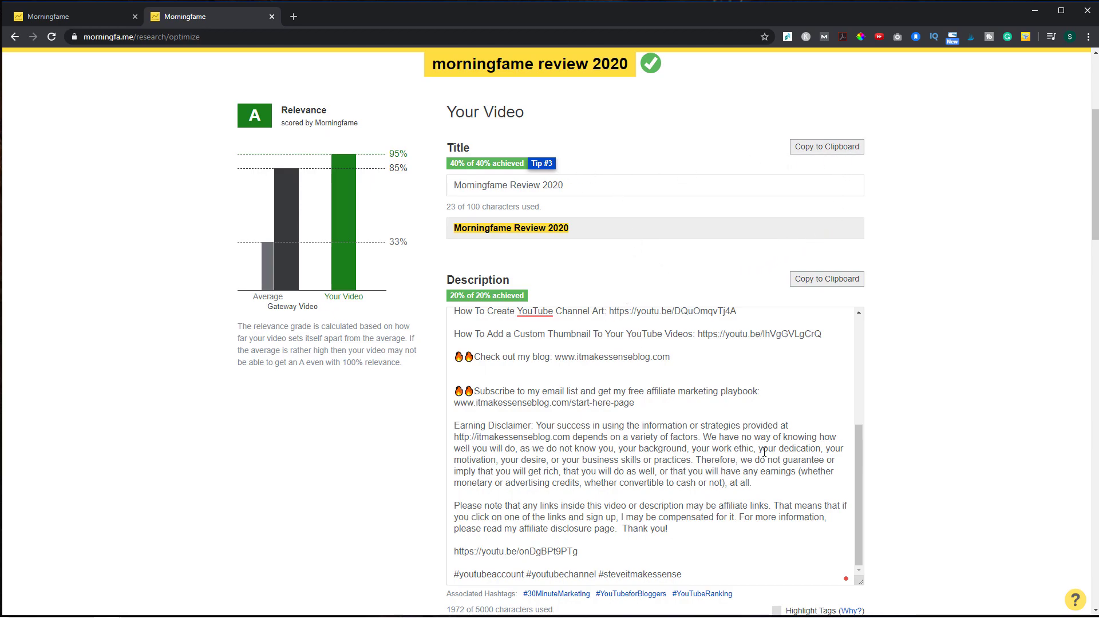